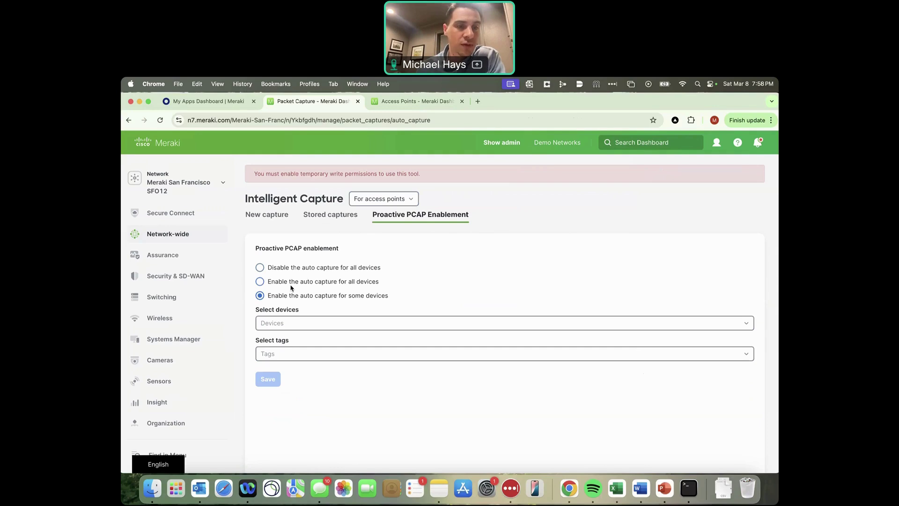
# Step: Open the wireless RF Spectrum page and review its packet loss summary and access point table
pyautogui.moveTo(181, 324)
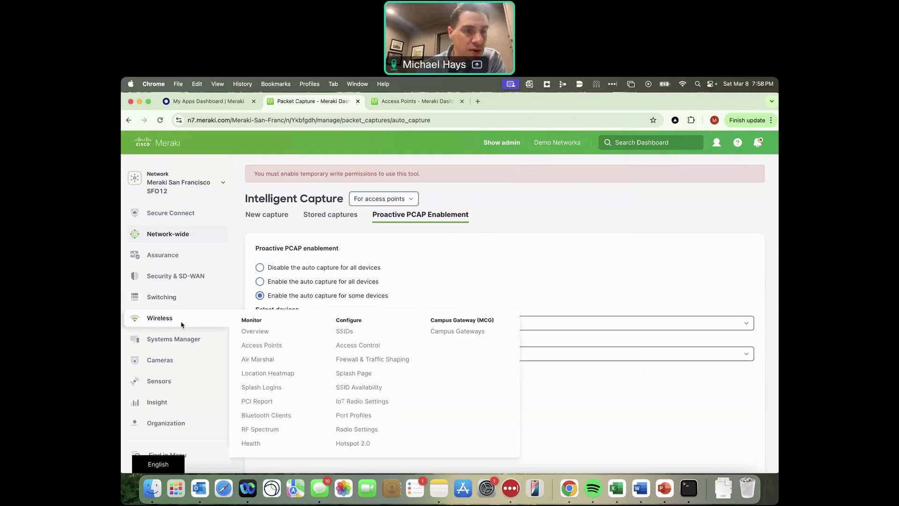
pyautogui.click(269, 431)
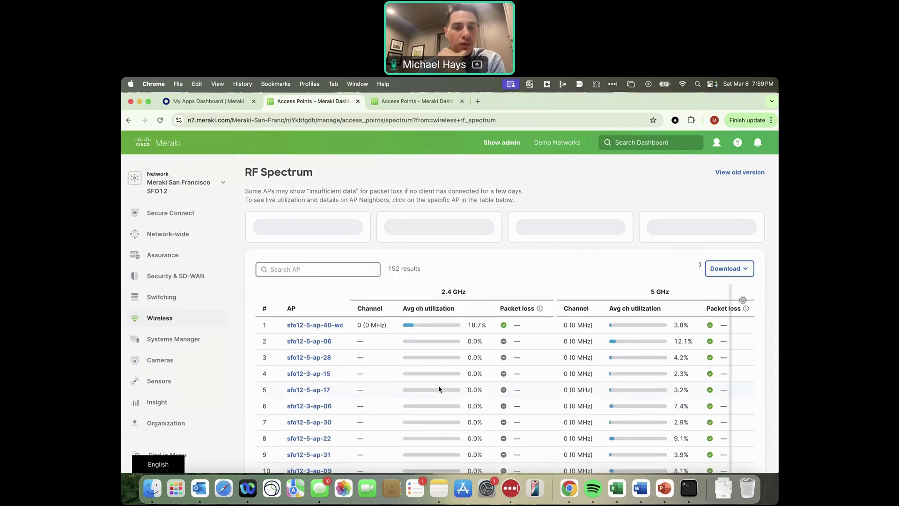
pyautogui.scroll(-2, 393, 335)
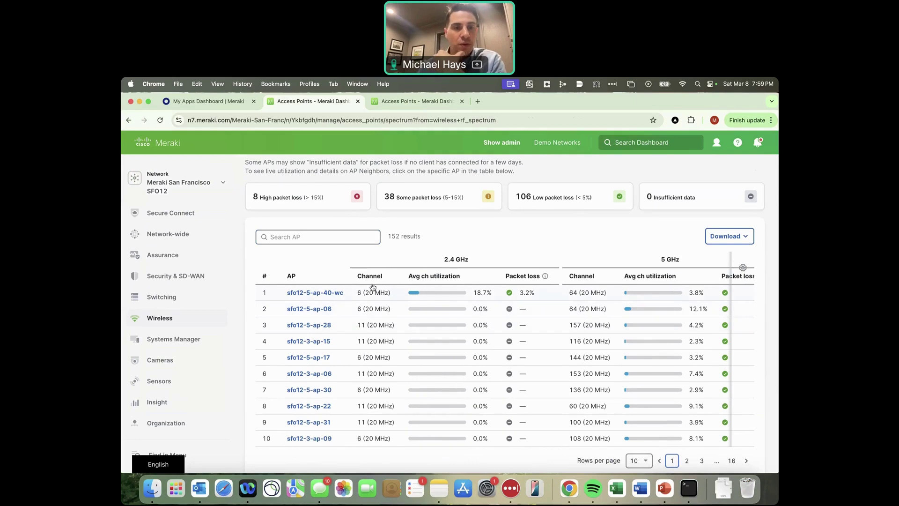
pyautogui.scroll(1, 373, 287)
pyautogui.moveTo(244, 164); pyautogui.dragTo(494, 198)
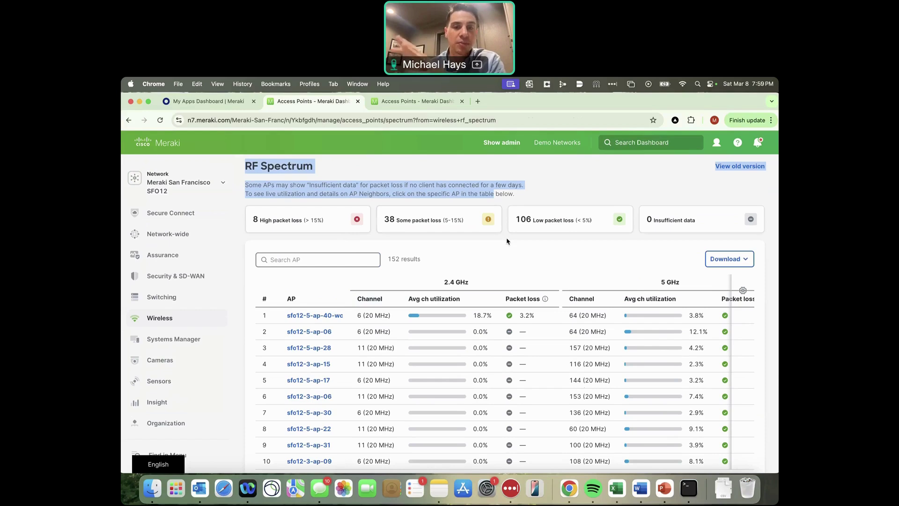
pyautogui.scroll(1, 419, 342)
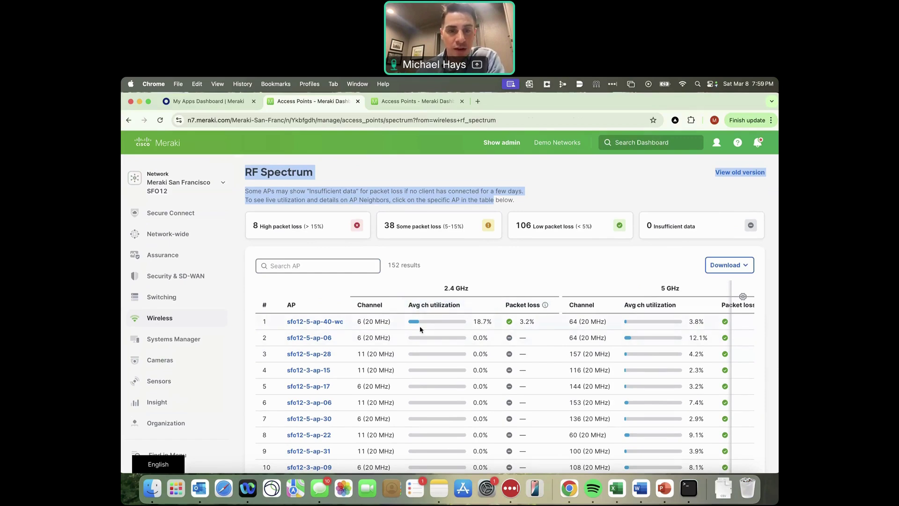
# Step: Sort the access points by 2.4 GHz average channel utilization, highest first, and inspect the busiest one's channel, utilization and packet loss
pyautogui.click(485, 305)
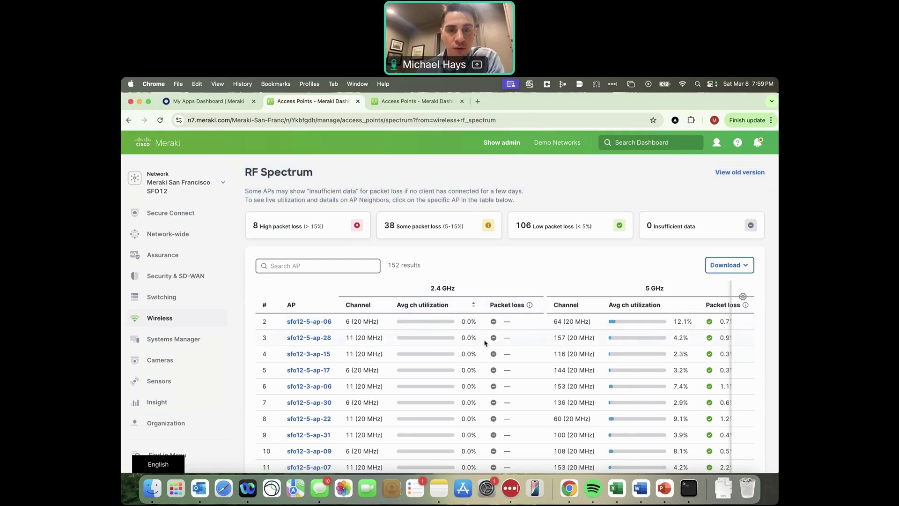
pyautogui.click(473, 306)
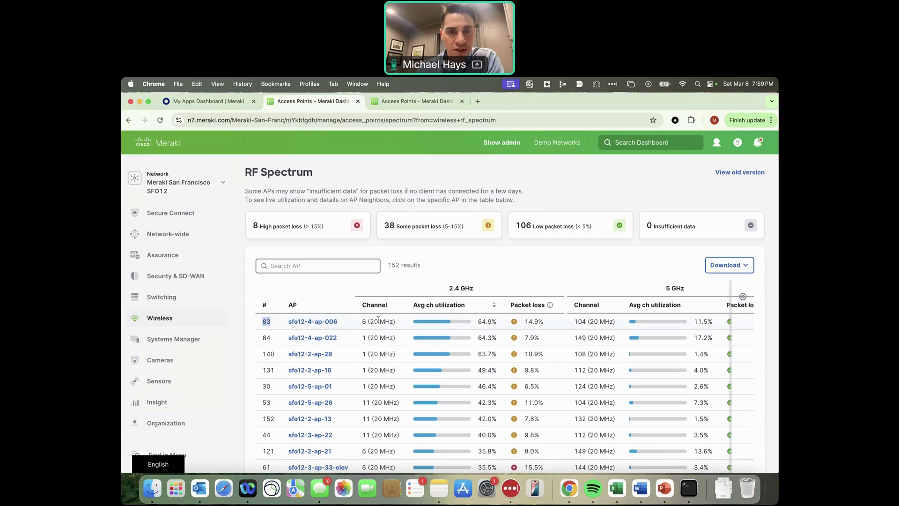
pyautogui.click(364, 321)
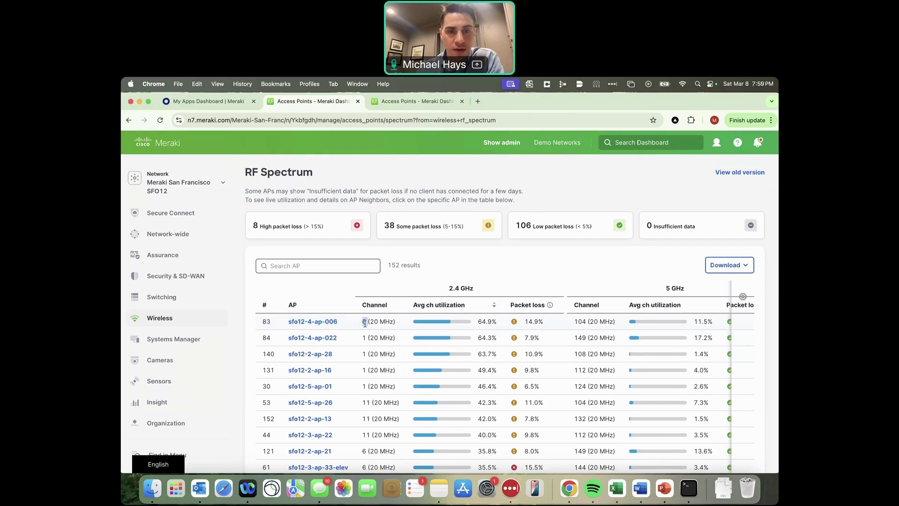
pyautogui.moveTo(362, 322); pyautogui.dragTo(371, 321)
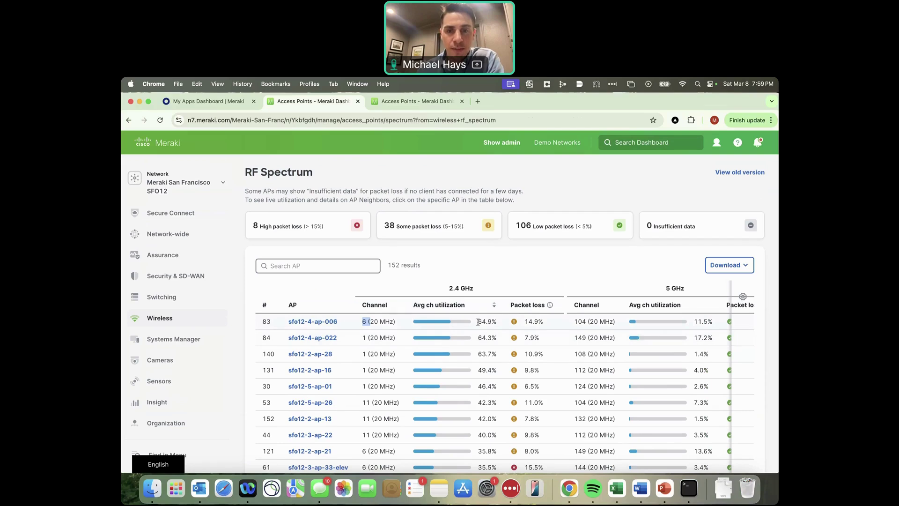
pyautogui.moveTo(479, 322); pyautogui.dragTo(498, 324)
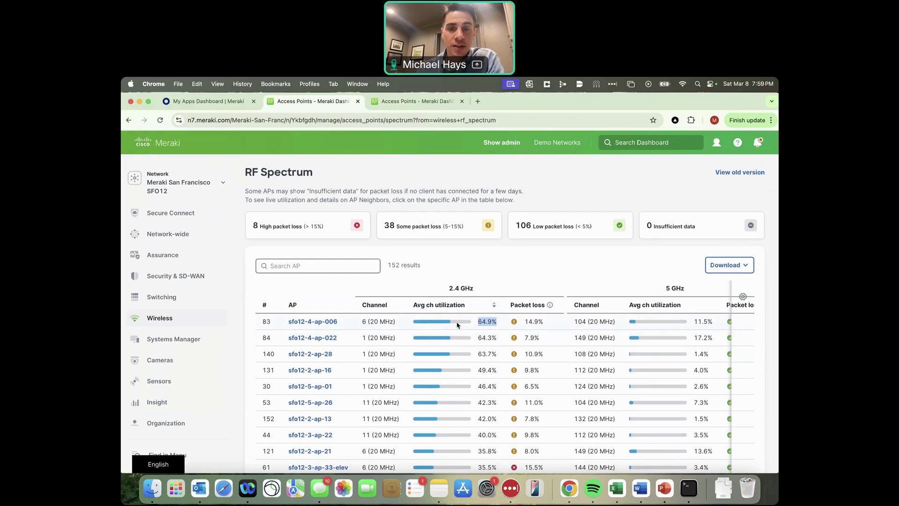
pyautogui.click(482, 323)
pyautogui.moveTo(478, 322); pyautogui.dragTo(543, 322)
pyautogui.click(482, 322)
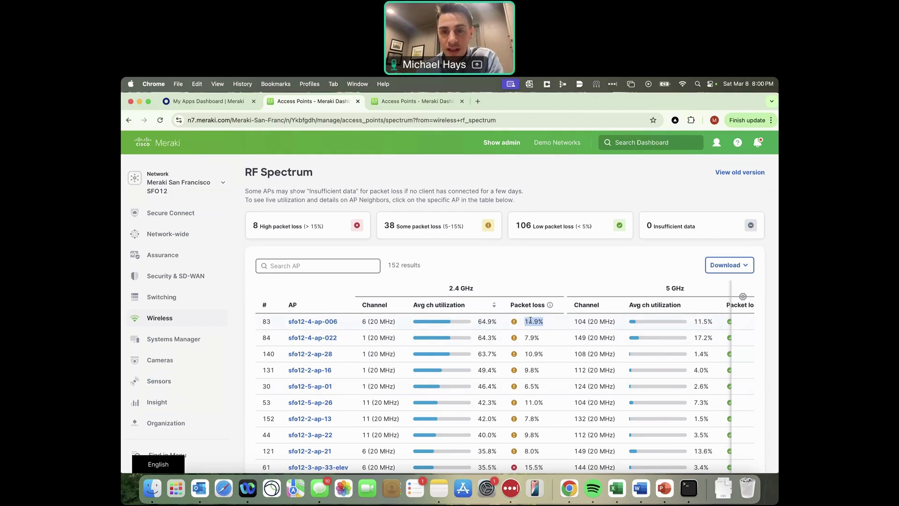
# Step: Compare the access points' 5 GHz channel utilization and packet loss with their 2.4 GHz figures
pyautogui.hscroll(5, 534, 322)
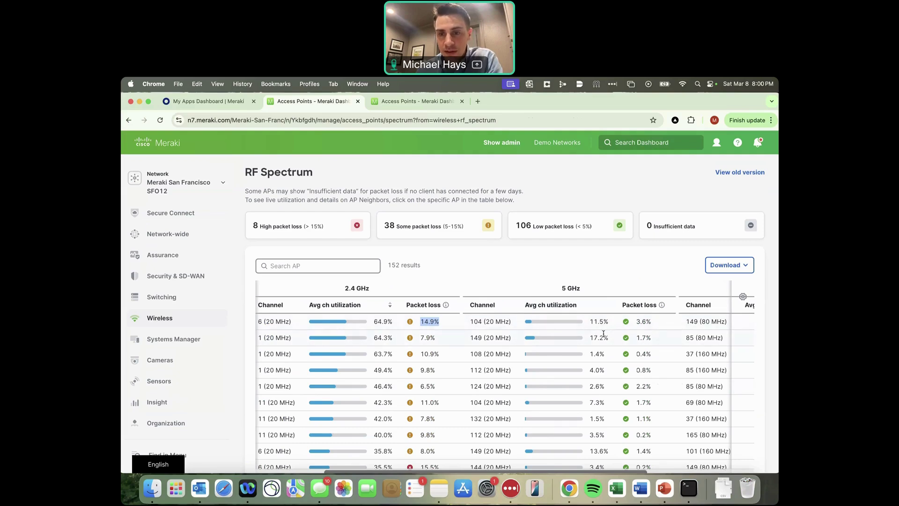
pyautogui.scroll(-2, 604, 332)
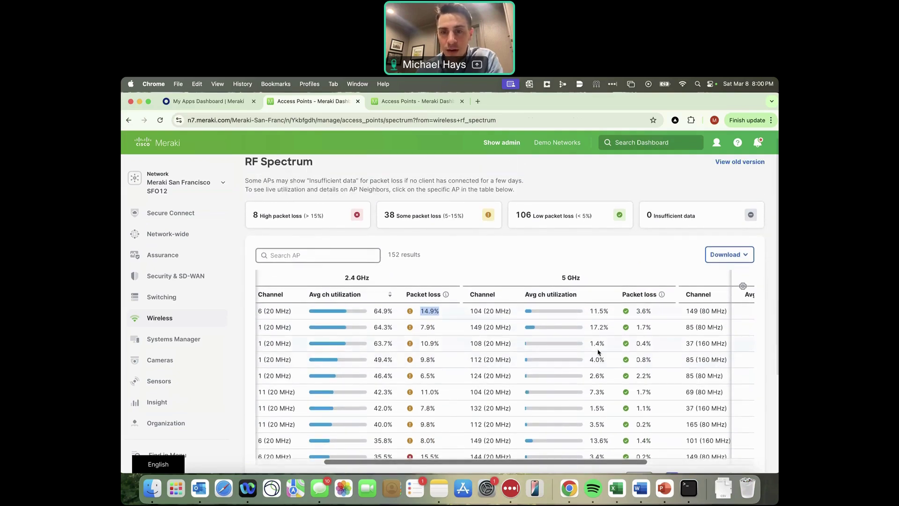
pyautogui.scroll(2, 595, 328)
pyautogui.hscroll(-5, 595, 328)
pyautogui.hscroll(-2, 584, 328)
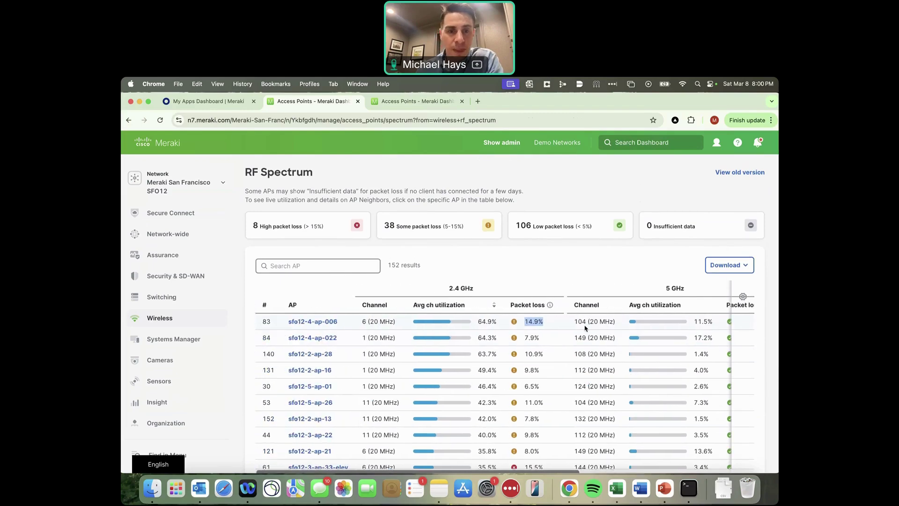
# Step: Open the AP neighbors of sfo12-4-ap-006, switch to 2.4 GHz (radio 0) and review the in-network neighbors by channel
pyautogui.click(318, 321)
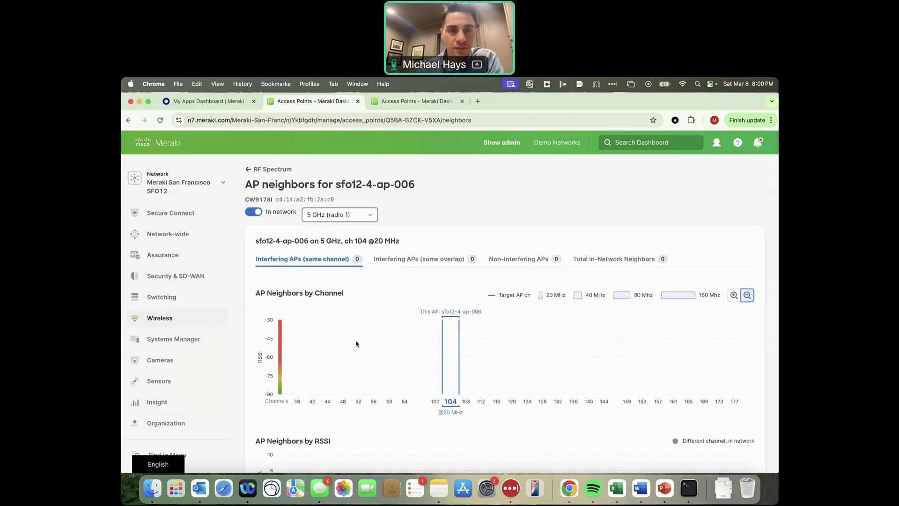
pyautogui.click(349, 214)
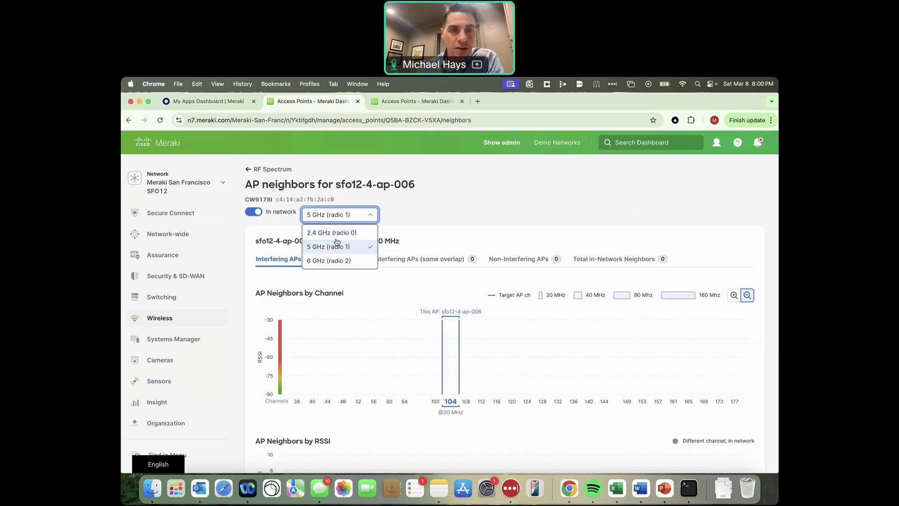
pyautogui.click(330, 228)
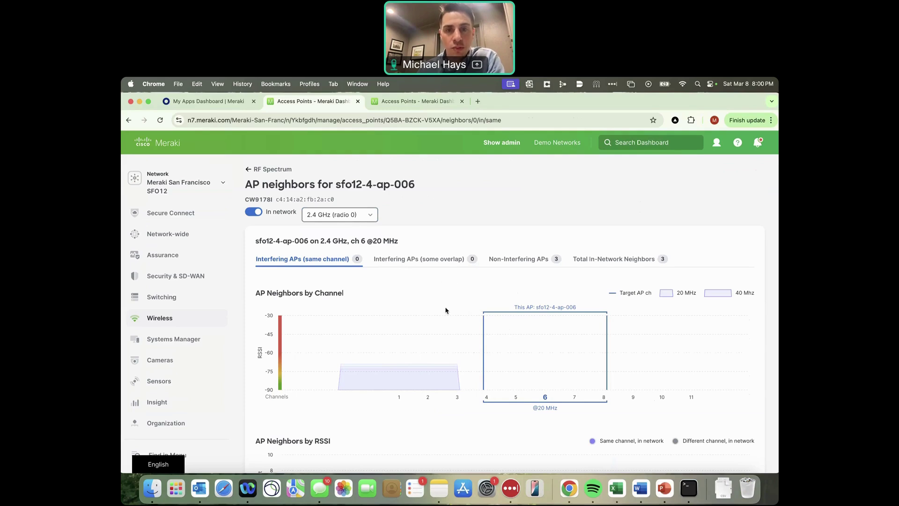
pyautogui.scroll(-1, 494, 352)
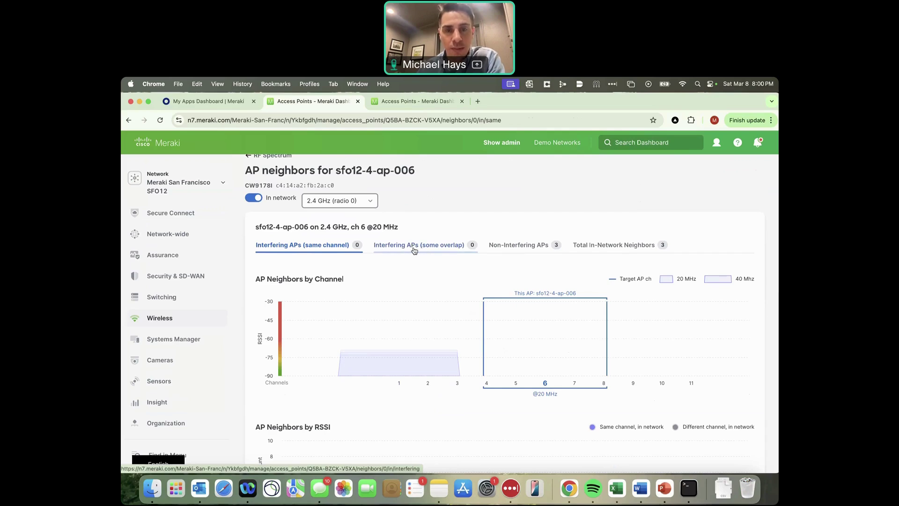
pyautogui.scroll(-2, 520, 348)
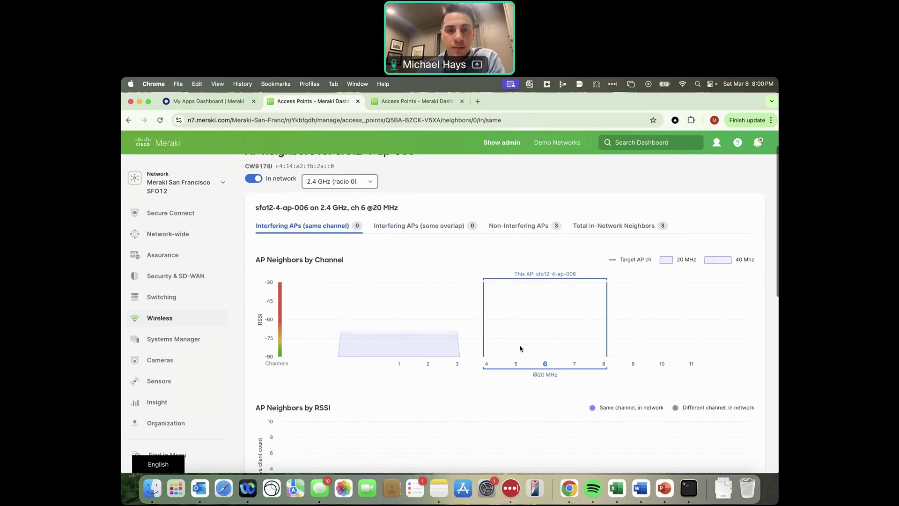
pyautogui.scroll(3, 488, 331)
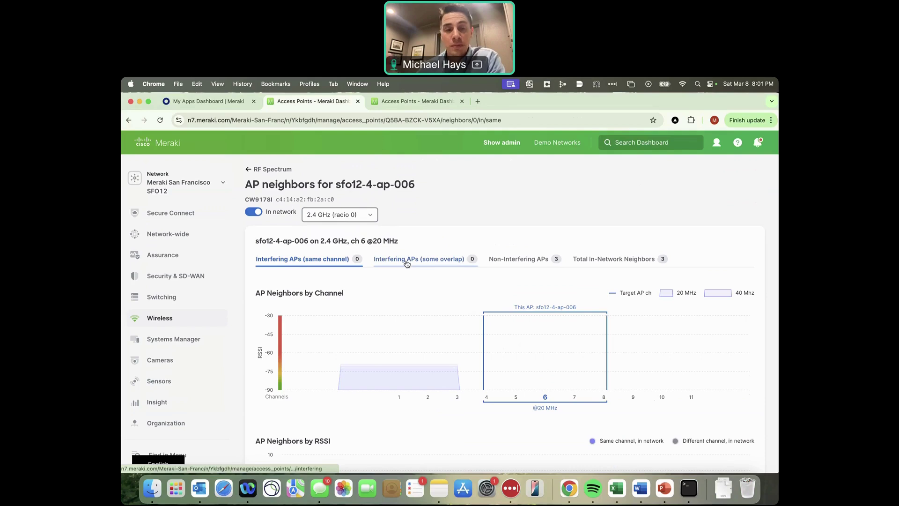
# Step: Turn off the In network filter and review the same-channel interfering APs in the charts and neighbor table
pyautogui.click(275, 212)
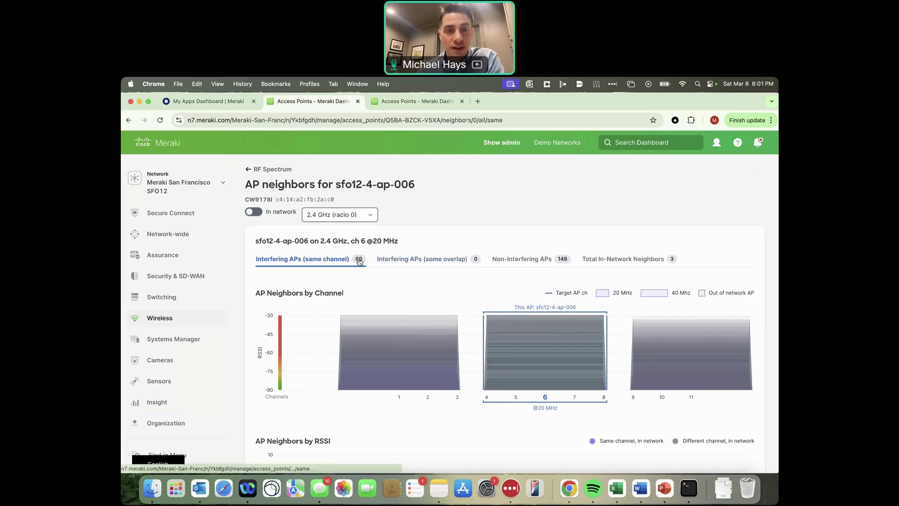
pyautogui.moveTo(540, 340)
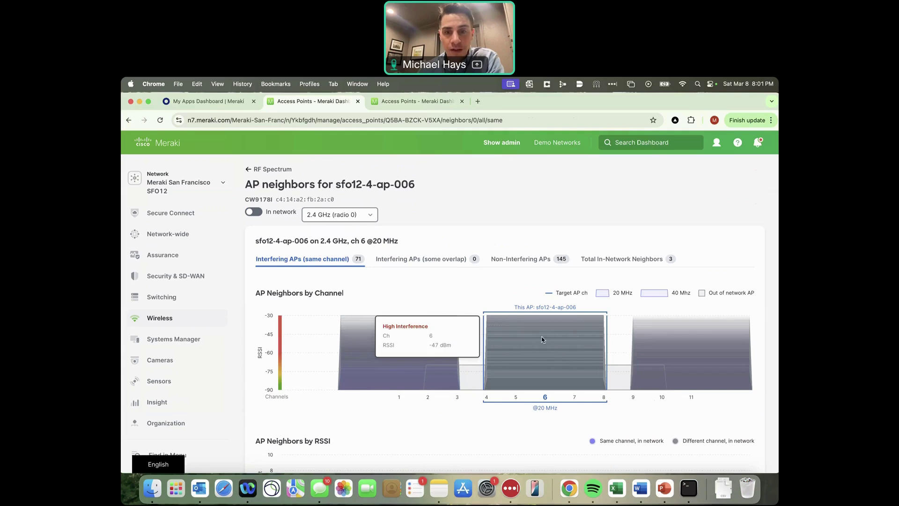
pyautogui.scroll(-5, 542, 339)
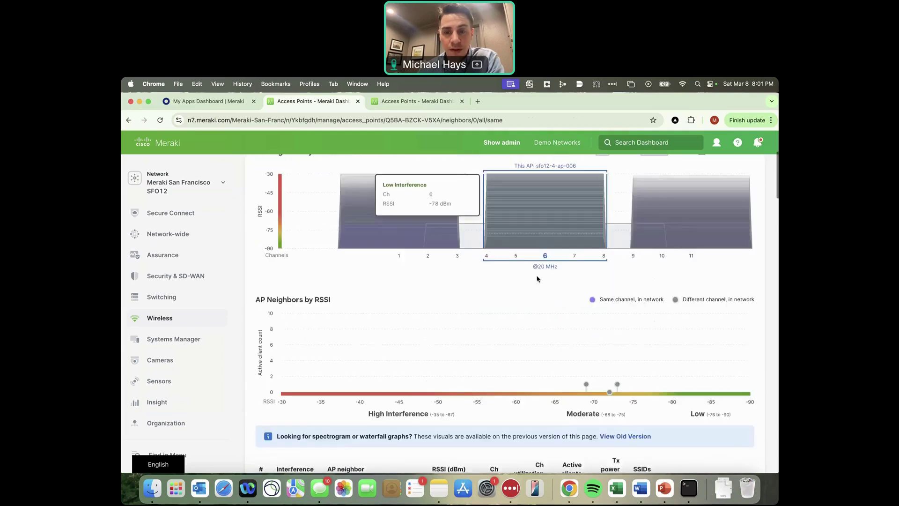
pyautogui.scroll(-10, 537, 278)
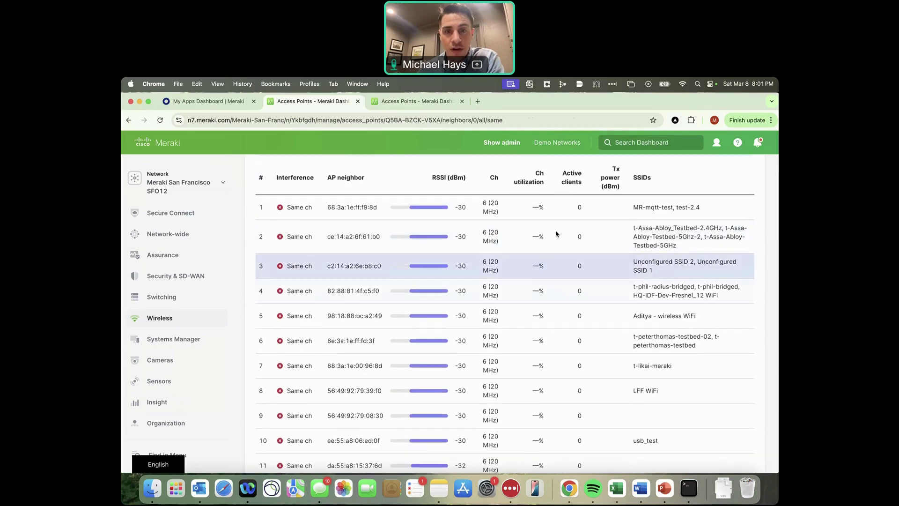
pyautogui.scroll(-1, 622, 253)
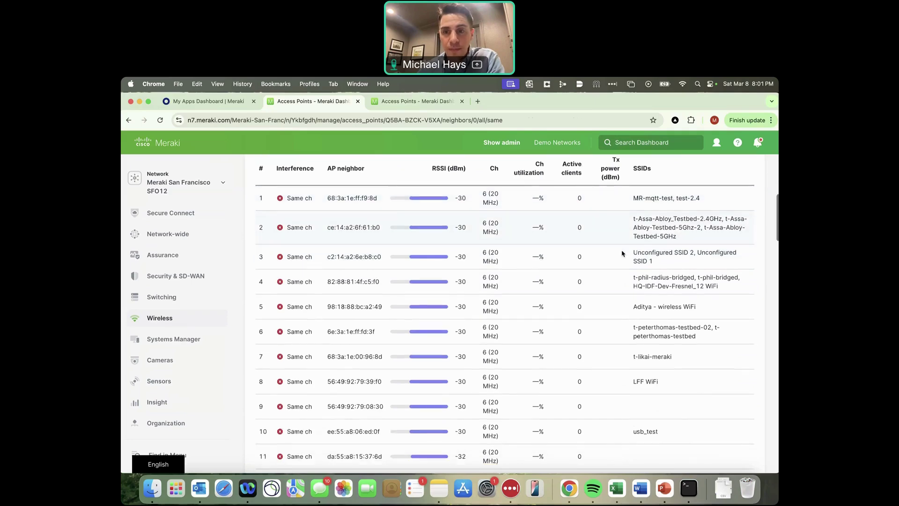
pyautogui.scroll(-5, 622, 253)
pyautogui.scroll(10, 622, 254)
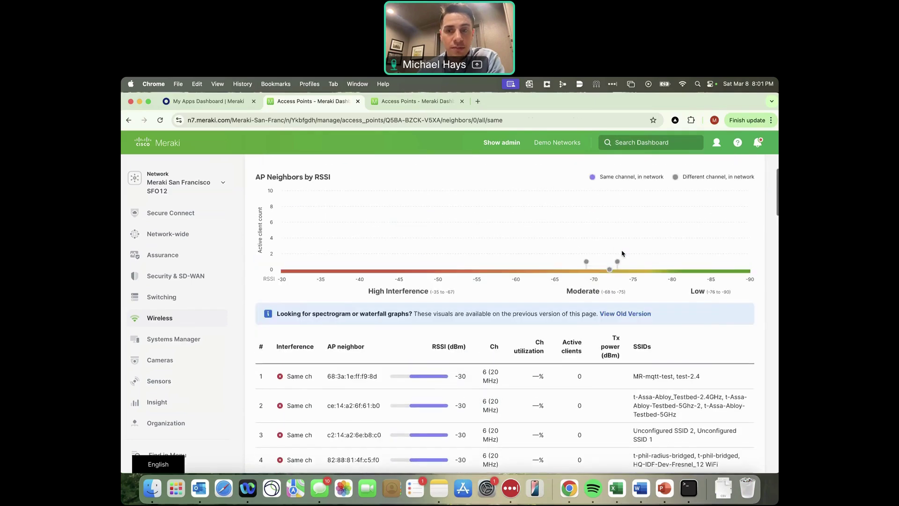
pyautogui.scroll(6, 622, 253)
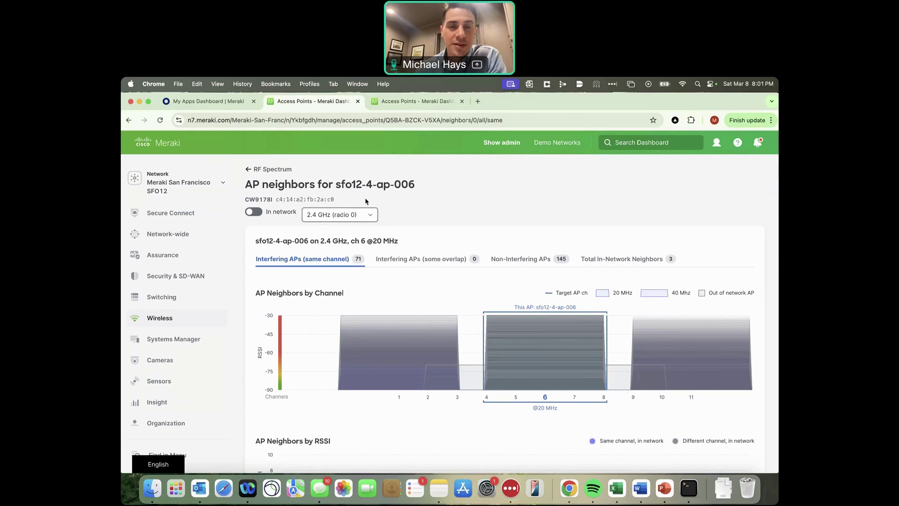
# Step: Examine the floor number in the name sfo12-4-ap-006 and the interference from neighbors on channel 6
pyautogui.doubleClick(370, 185)
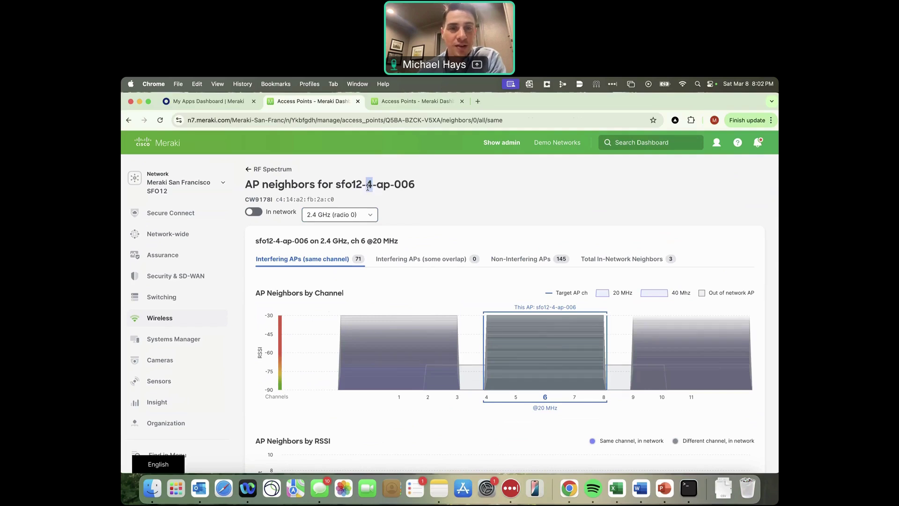
pyautogui.moveTo(524, 341)
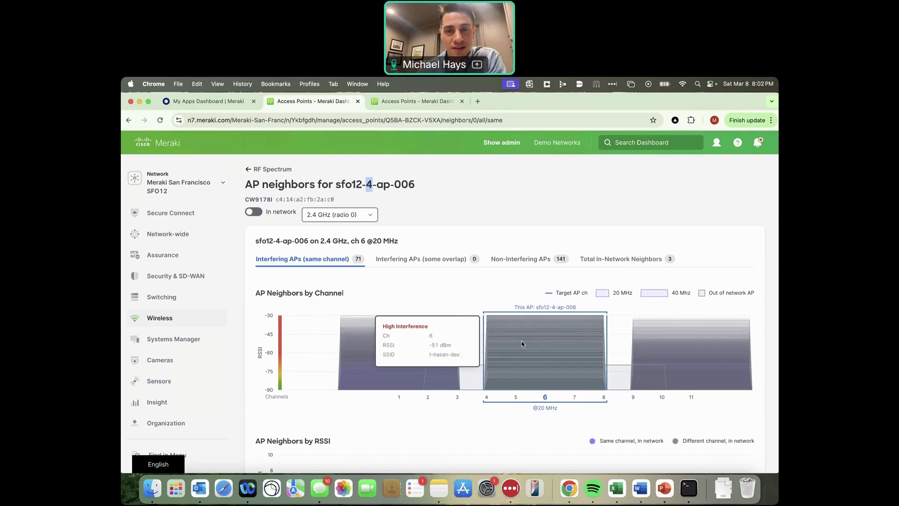
pyautogui.scroll(-10, 528, 345)
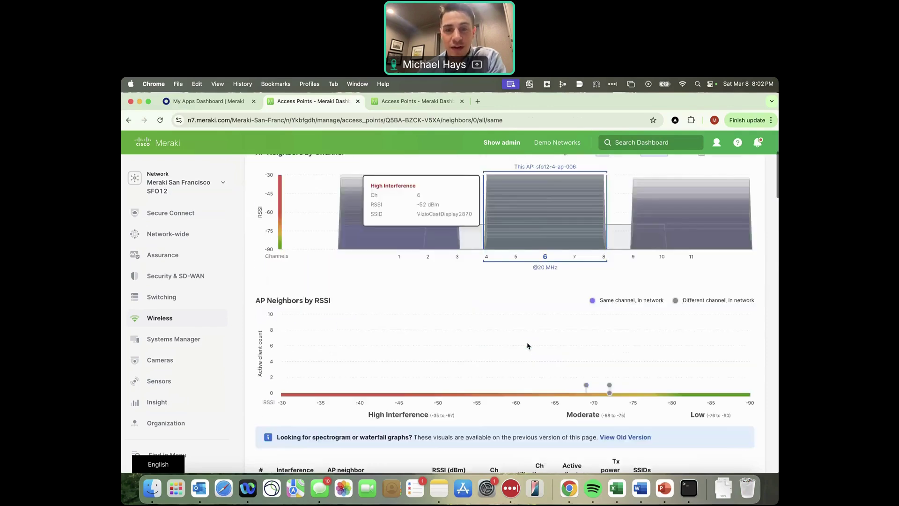
pyautogui.scroll(10, 502, 384)
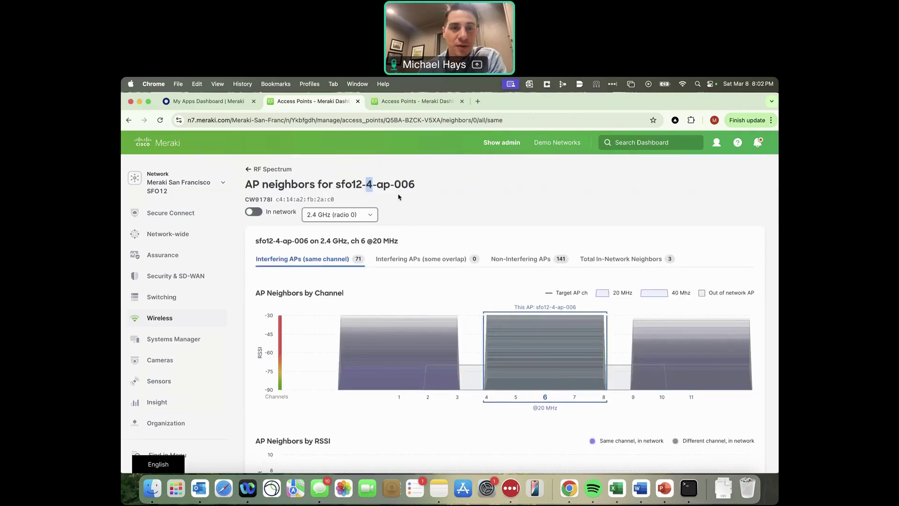
pyautogui.click(372, 184)
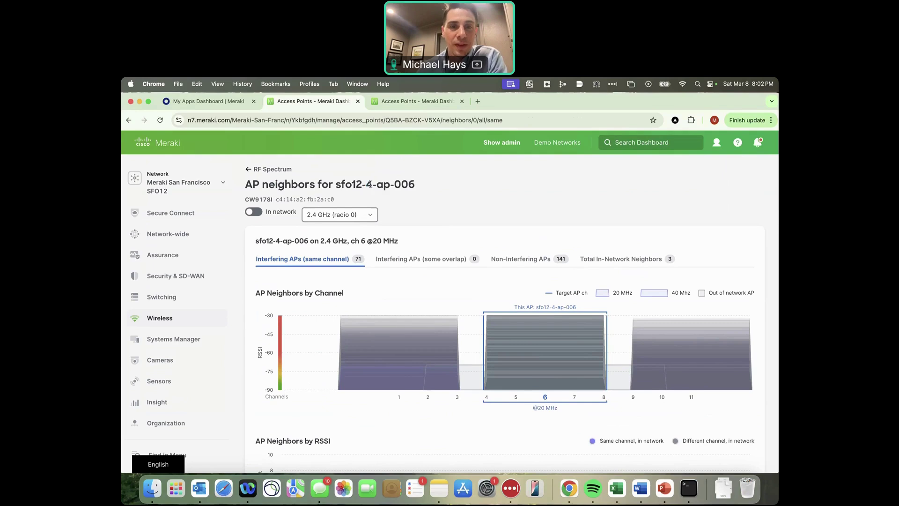
pyautogui.doubleClick(366, 184)
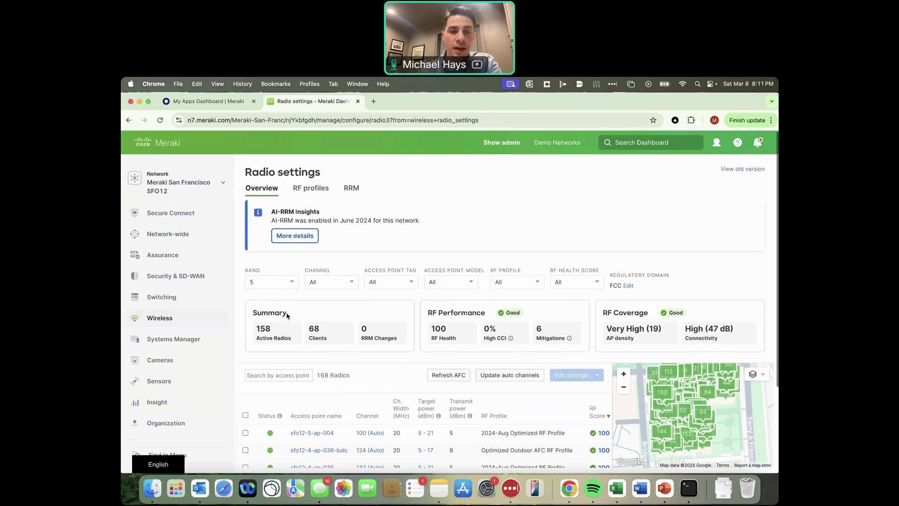
# Step: Examine the AI-RRM Insights, RF Performance and RF Coverage summaries on the Radio settings overview
pyautogui.moveTo(272, 212); pyautogui.dragTo(294, 212)
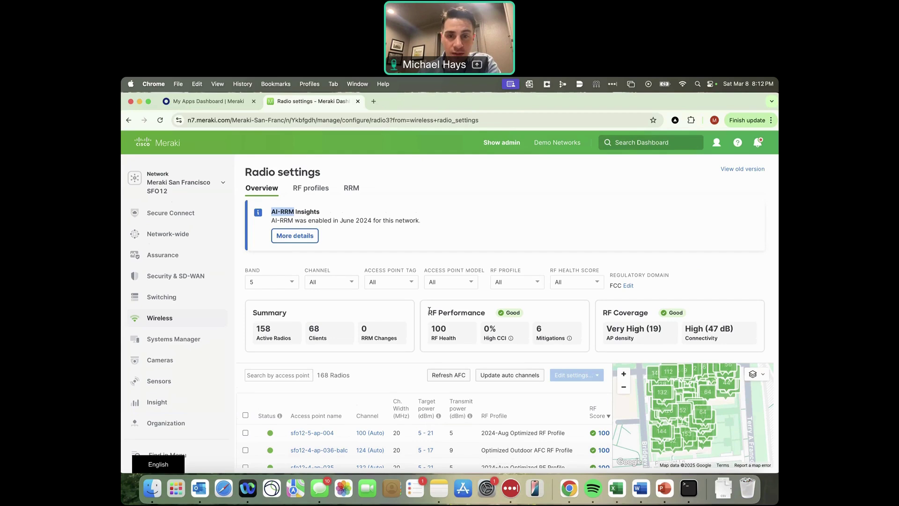
pyautogui.moveTo(429, 310)
pyautogui.mouseDown()
pyautogui.moveTo(506, 331)
pyautogui.moveTo(729, 338)
pyautogui.mouseUp()
pyautogui.click(462, 317)
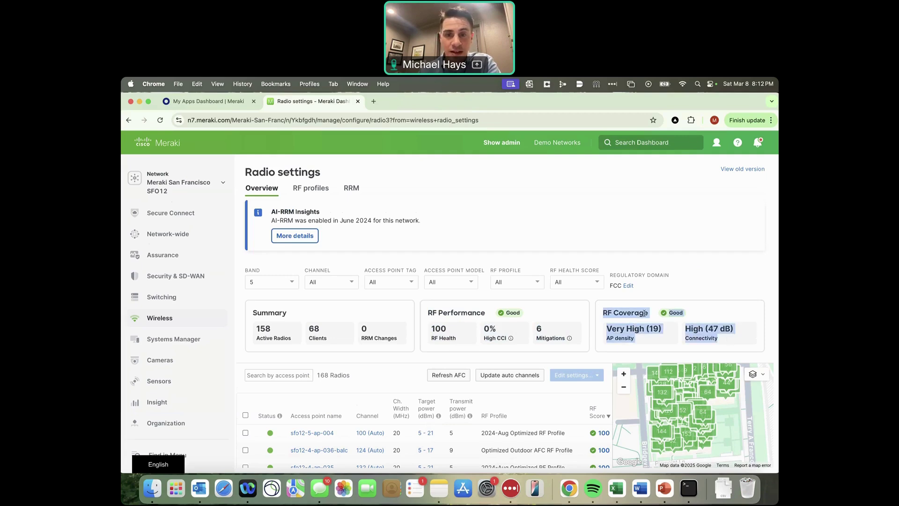
# Step: Open the AI-RRM insights details, review the RF Score, Channel Changes and High Co-Channel Interference charts, and close them
pyautogui.click(304, 243)
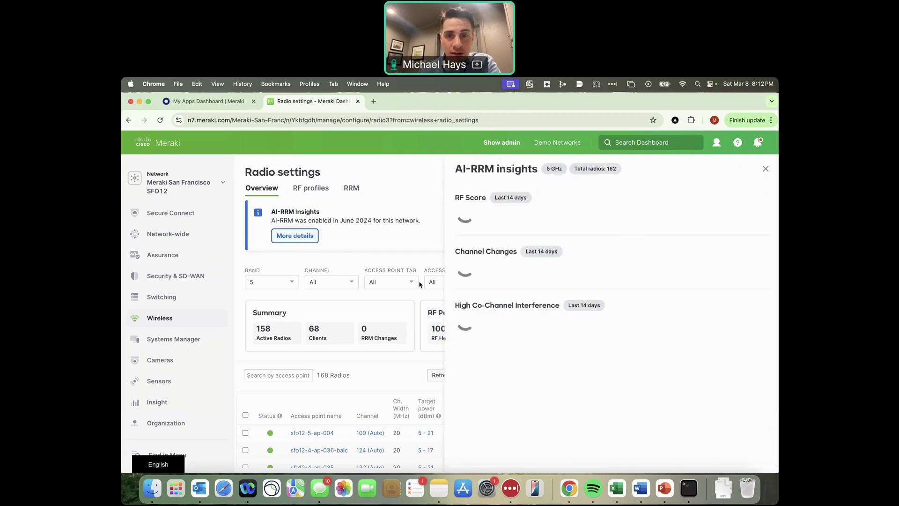
pyautogui.moveTo(515, 237)
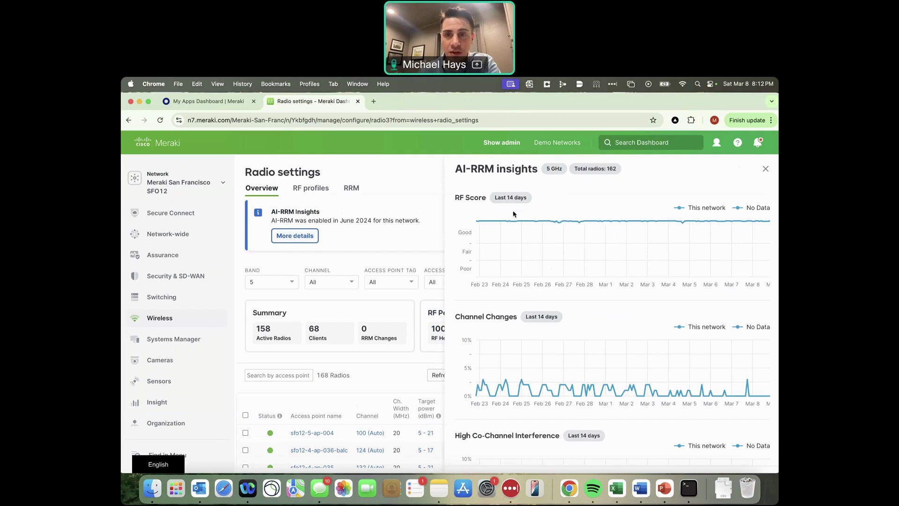
pyautogui.moveTo(556, 223)
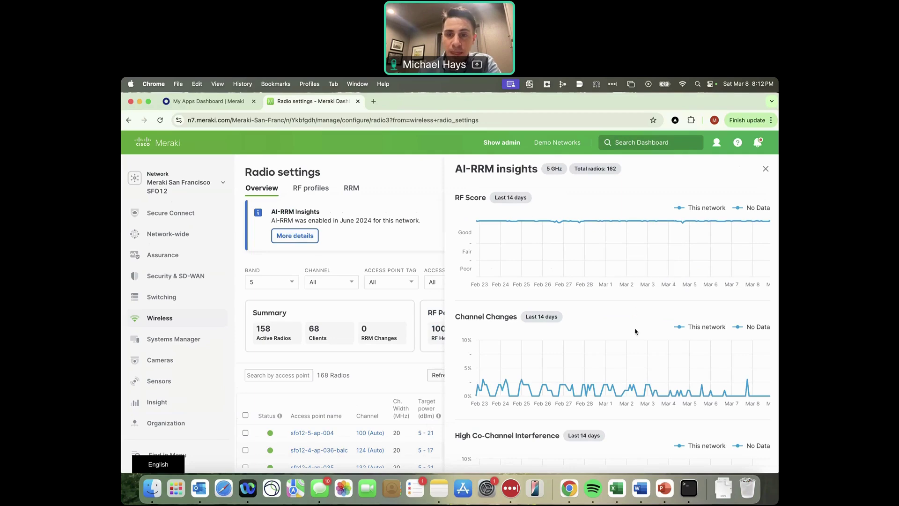
pyautogui.scroll(-2, 651, 402)
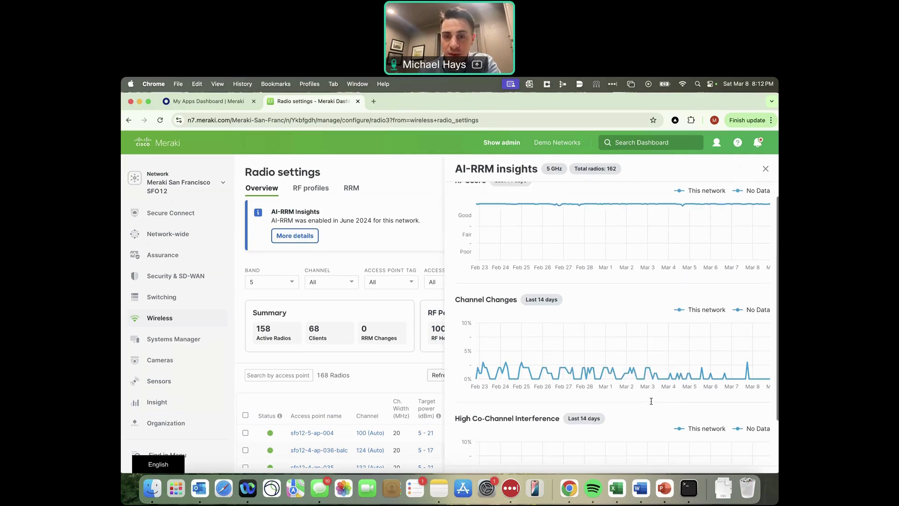
pyautogui.scroll(-5, 651, 402)
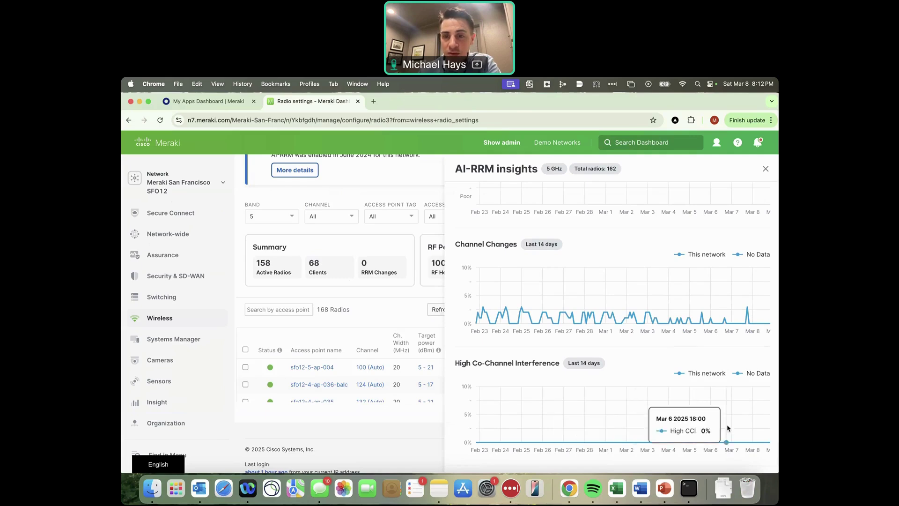
pyautogui.scroll(6, 728, 422)
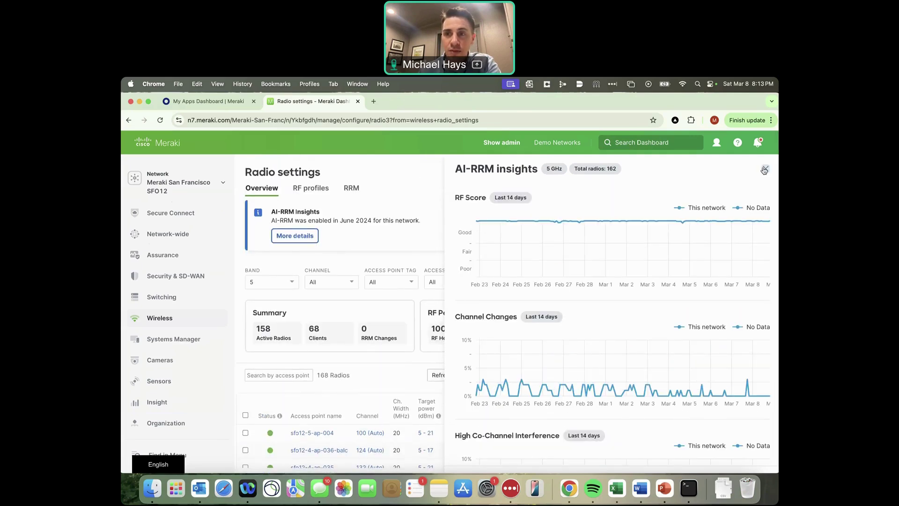
pyautogui.click(765, 170)
# Step: Switch to PowerPoint to examine the AI-RRM Before & After comparison slide and return to the Meraki dashboard in Chrome
pyautogui.moveTo(761, 328); pyautogui.dragTo(628, 289)
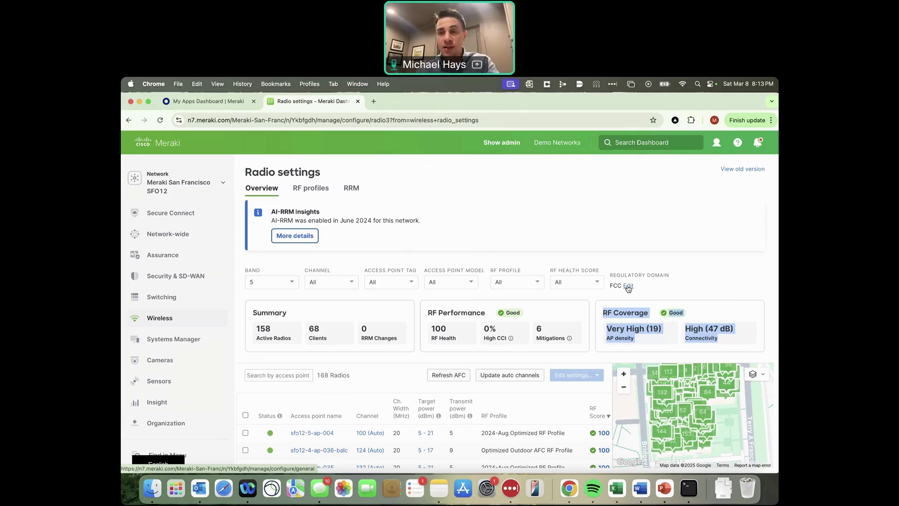
pyautogui.hotkey('ctrl', 'Right')
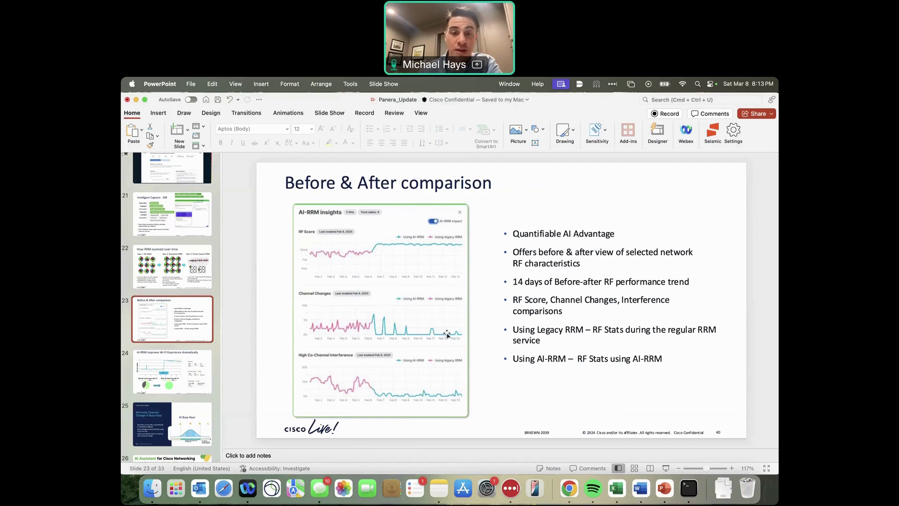
pyautogui.hotkey('ctrl', 'Left')
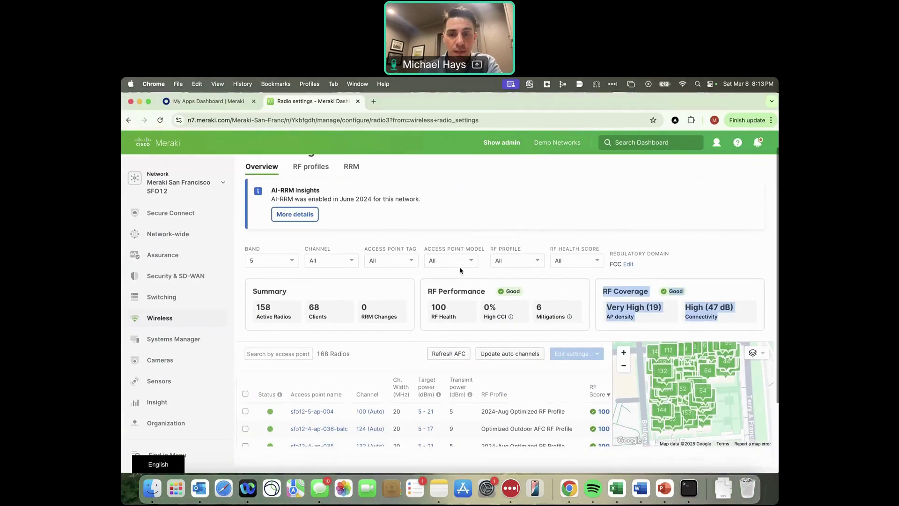
# Step: Search the radio list for sfo12-4-ap-006 and check its channel, target power and RF score
pyautogui.scroll(-2, 459, 277)
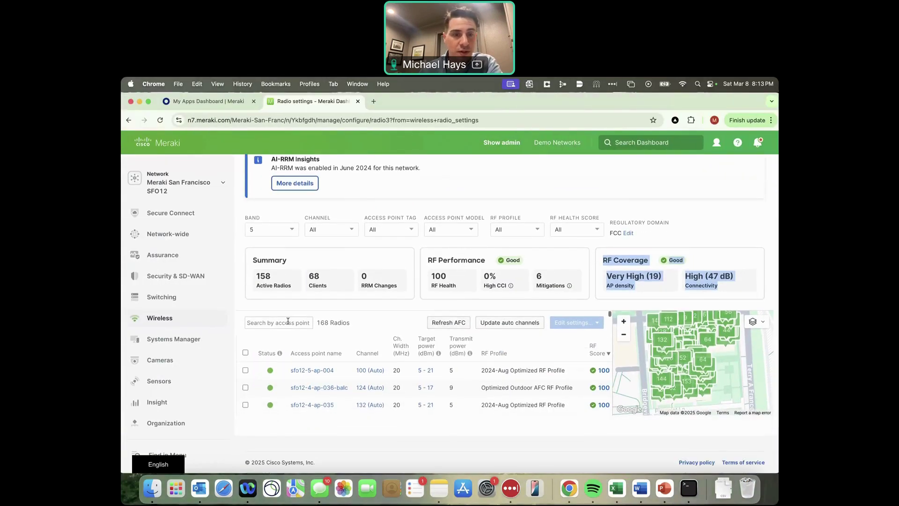
pyautogui.click(287, 320)
pyautogui.write('sfo12-4-ap-006')
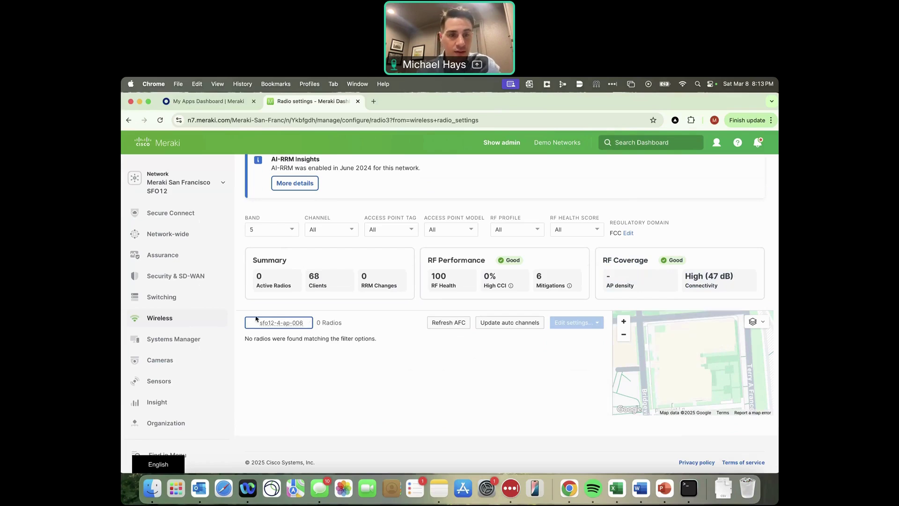
pyautogui.moveTo(230, 324)
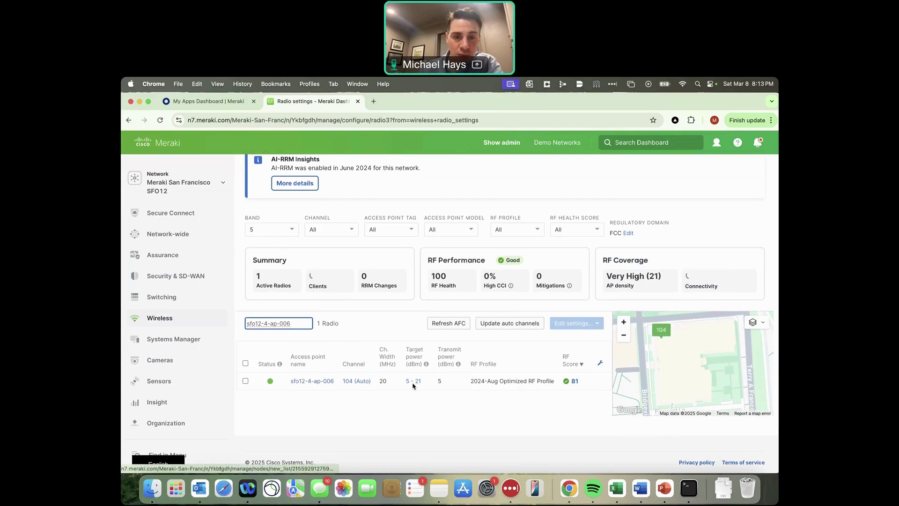
pyautogui.click(575, 382)
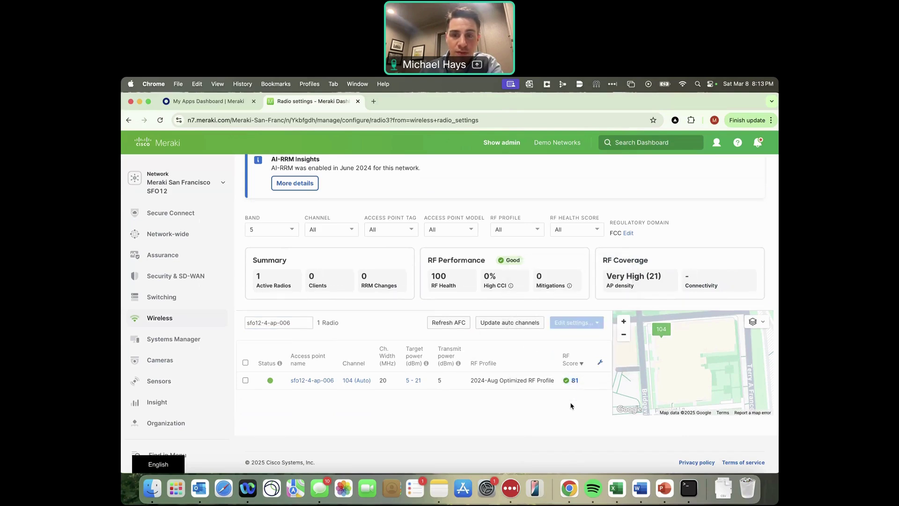
# Step: Open the 2024-Aug Optimized RF Profile from the RF profiles and review its per-SSID band selection and the Band steering explanation
pyautogui.scroll(3, 566, 394)
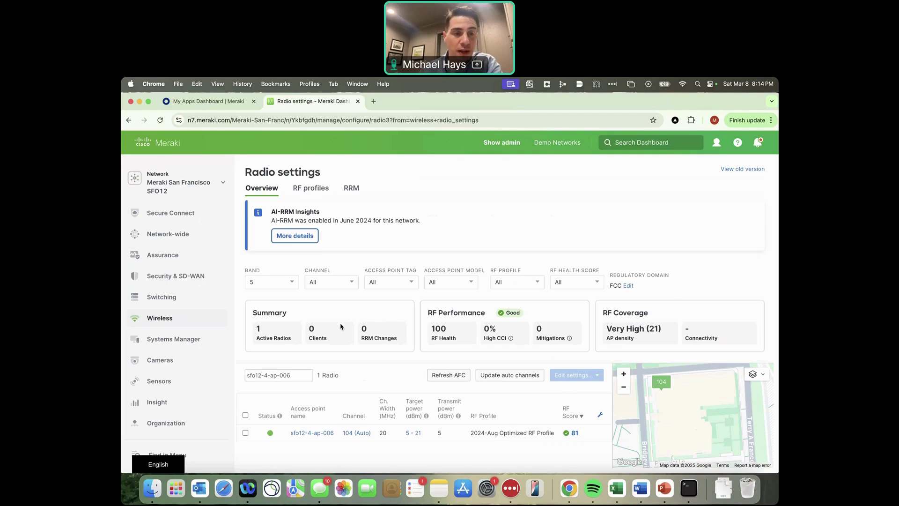
pyautogui.moveTo(196, 307)
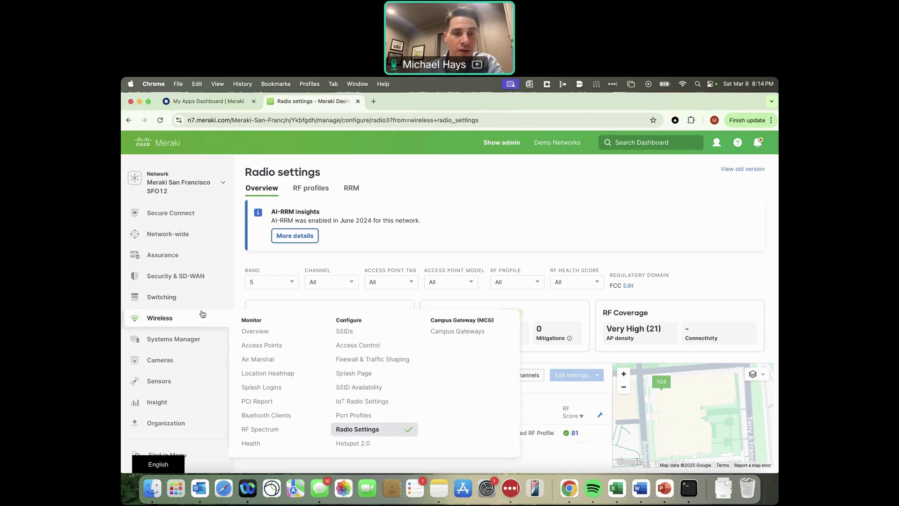
pyautogui.click(314, 189)
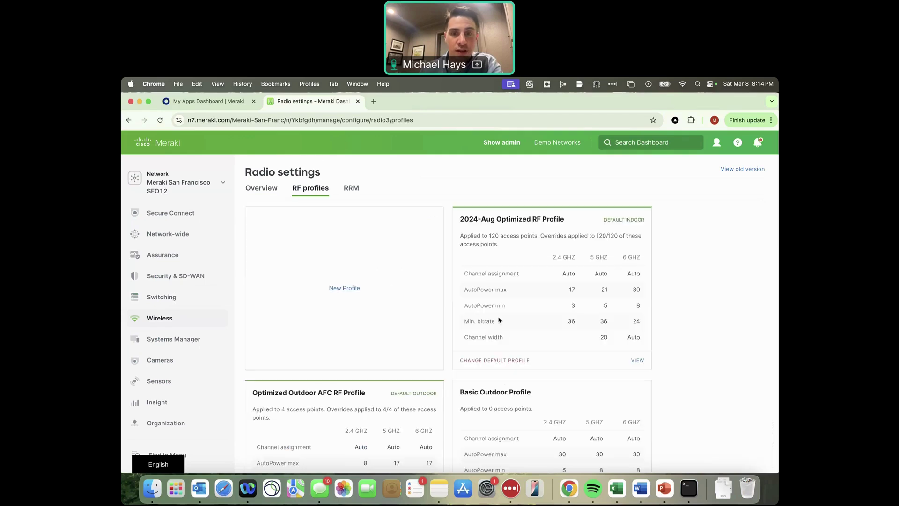
pyautogui.click(637, 360)
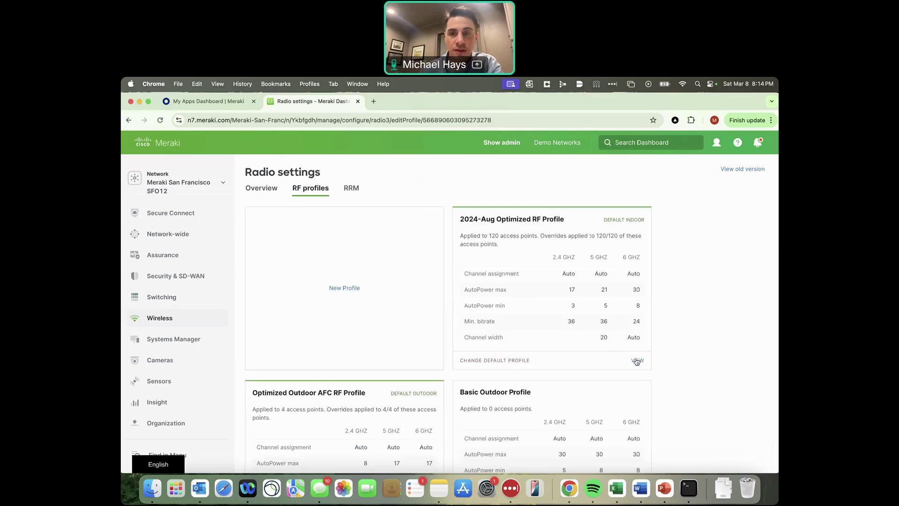
pyautogui.scroll(-1, 513, 298)
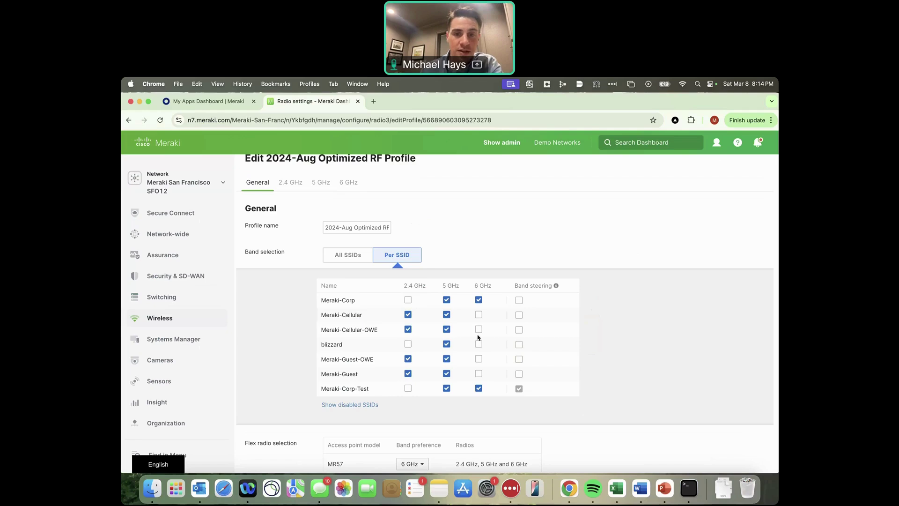
pyautogui.moveTo(557, 286)
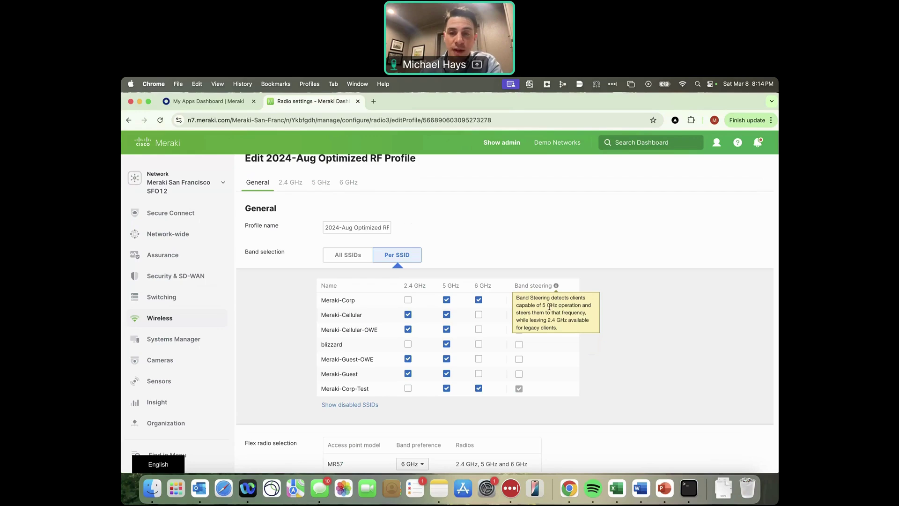
pyautogui.moveTo(542, 305); pyautogui.dragTo(569, 287)
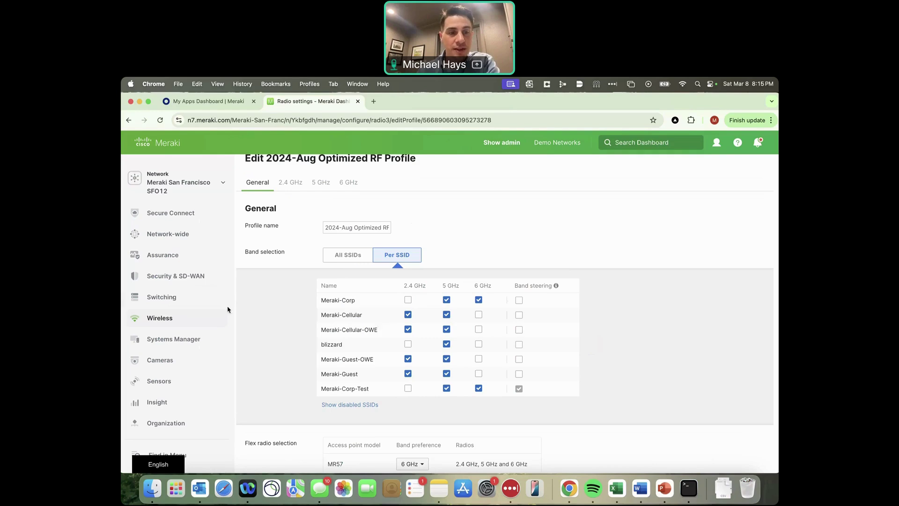
# Step: Open the wireless Access Points list and run diagnostics for the Network Like Yours recommendation
pyautogui.moveTo(191, 322)
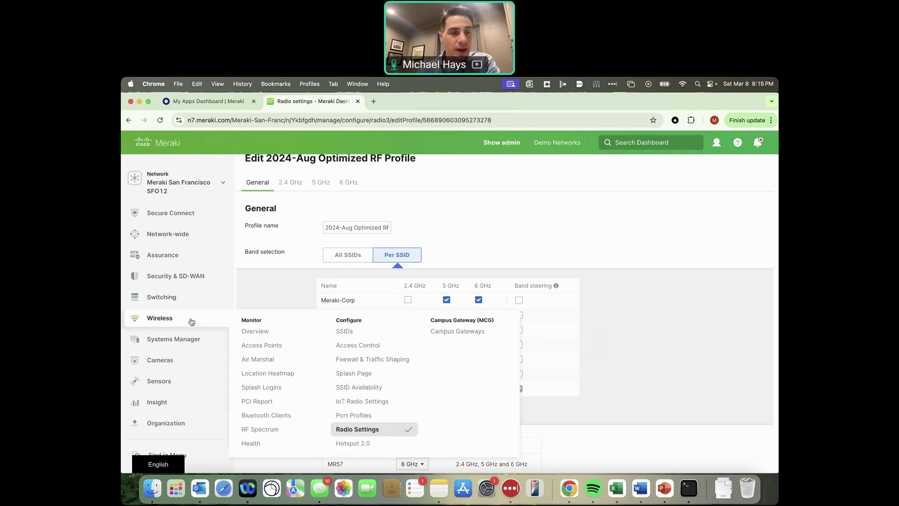
pyautogui.click(260, 350)
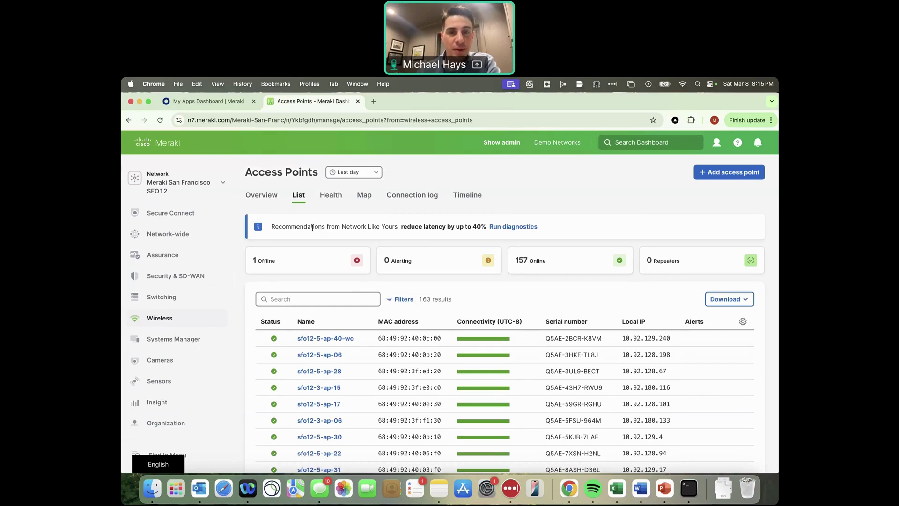
pyautogui.moveTo(303, 227); pyautogui.dragTo(450, 229)
pyautogui.click(336, 233)
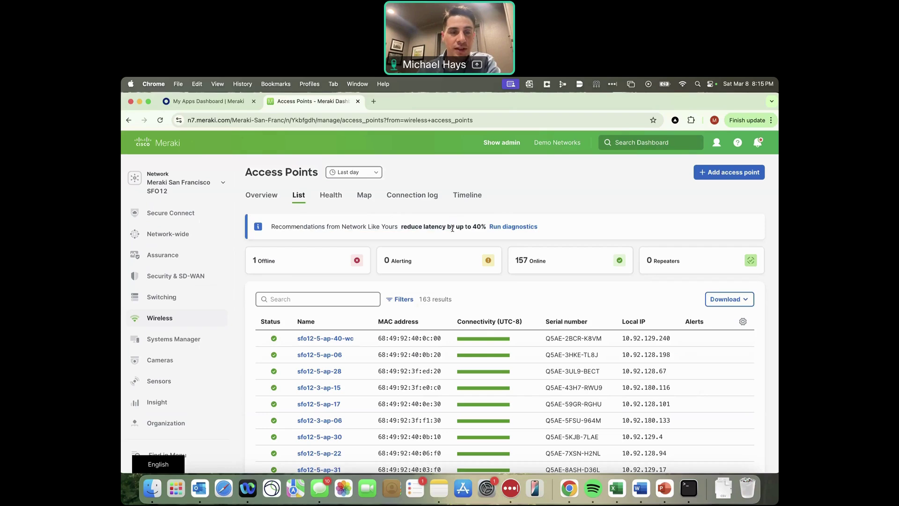
pyautogui.moveTo(272, 227); pyautogui.dragTo(397, 229)
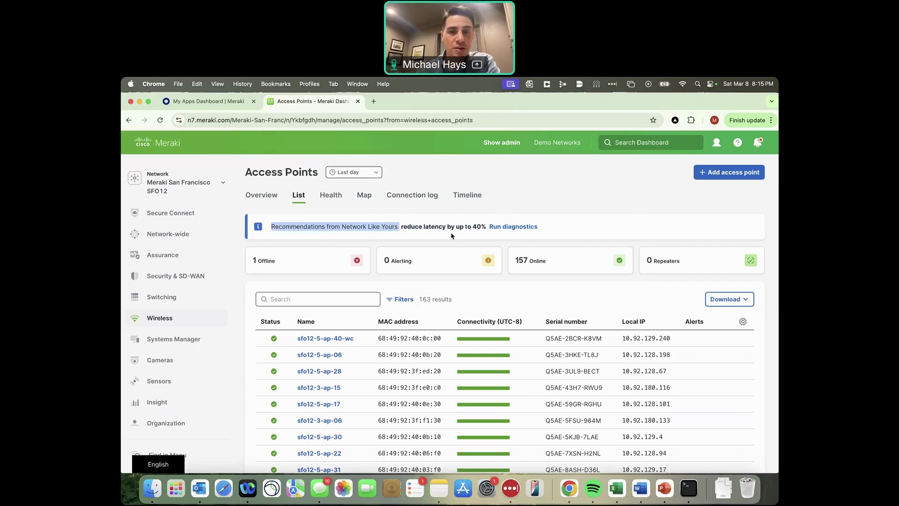
pyautogui.click(510, 229)
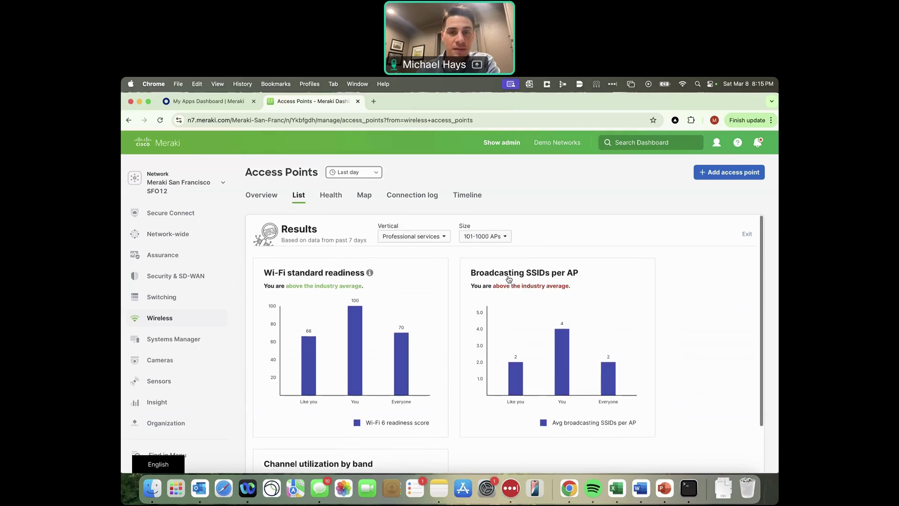
# Step: Set the comparison's vertical to Health care and its size to 1001-10000 APs
pyautogui.click(441, 237)
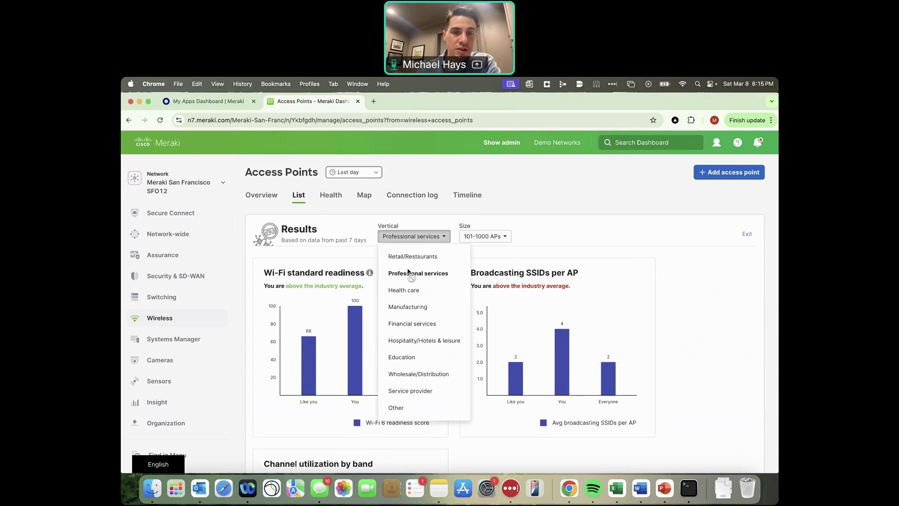
pyautogui.click(415, 290)
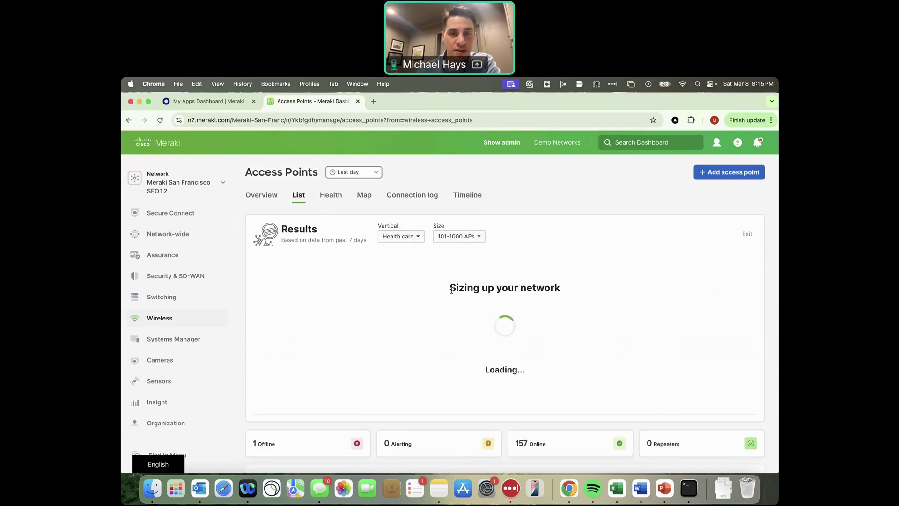
pyautogui.click(459, 236)
pyautogui.click(460, 341)
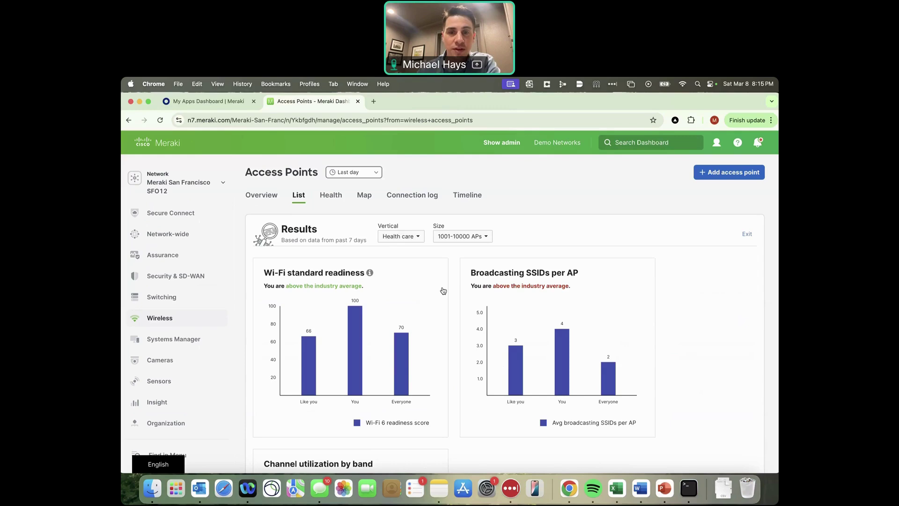
# Step: Open the Broadcasting SSIDs per AP details and examine the tip, the individual ranking chart and the APs with most SSIDs
pyautogui.scroll(-1, 456, 282)
pyautogui.scroll(1, 456, 267)
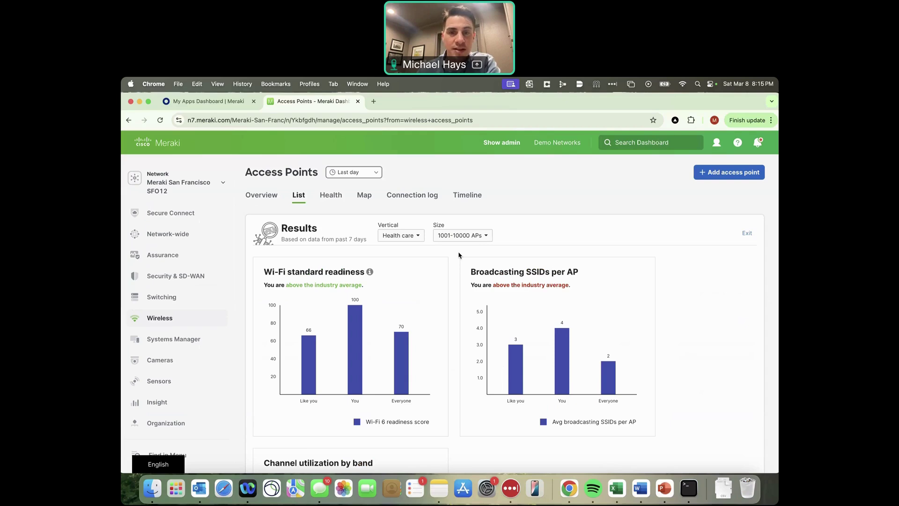
pyautogui.scroll(-1, 459, 255)
pyautogui.scroll(1, 458, 255)
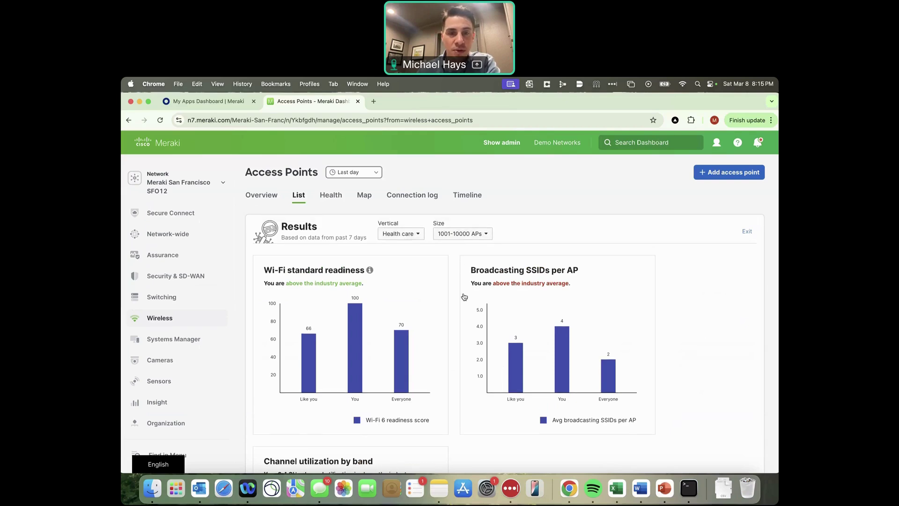
pyautogui.scroll(-1, 464, 297)
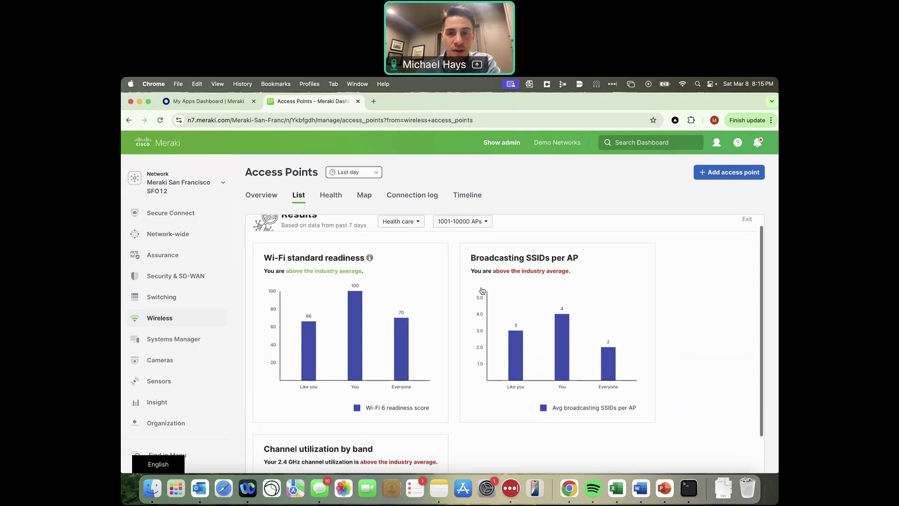
pyautogui.click(519, 272)
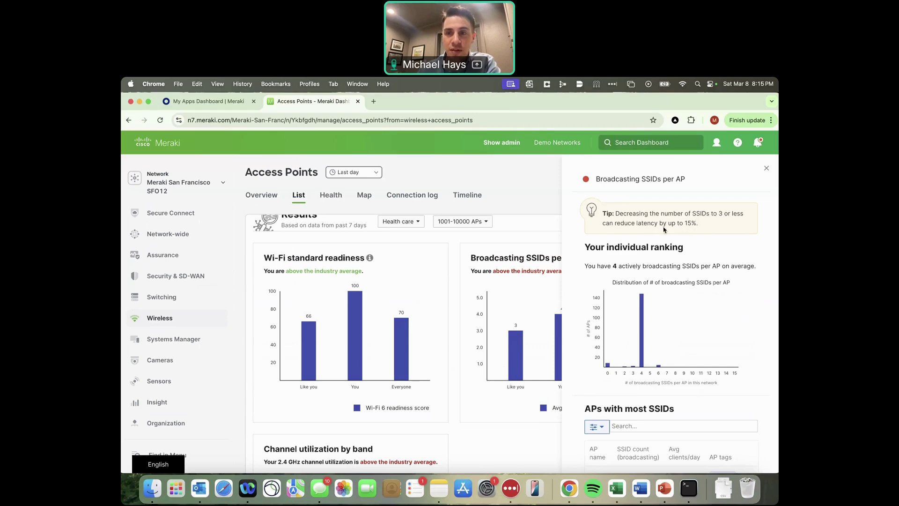
pyautogui.scroll(-3, 680, 248)
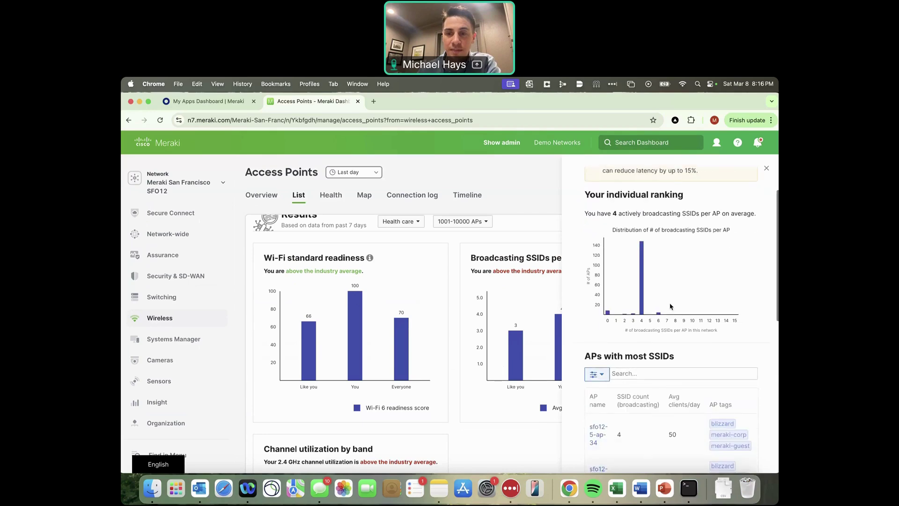
pyautogui.moveTo(591, 328); pyautogui.dragTo(679, 330)
pyautogui.scroll(-5, 679, 330)
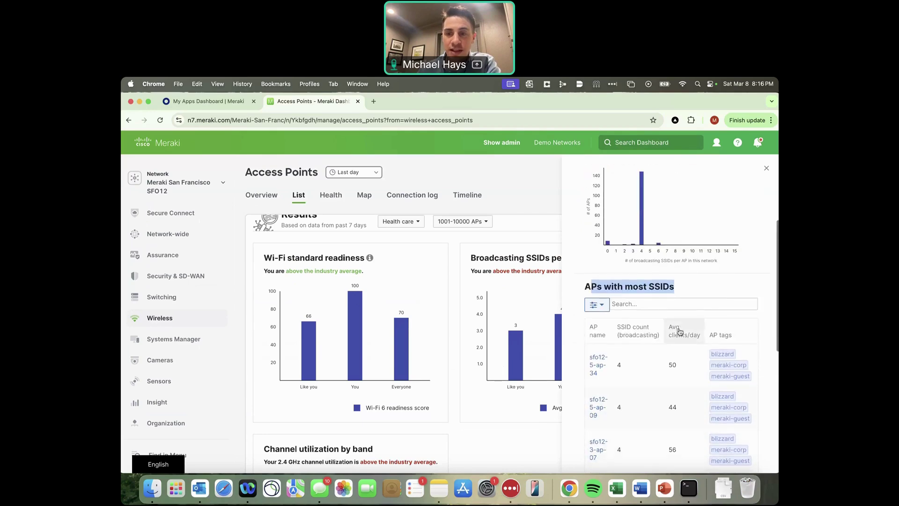
pyautogui.scroll(3, 679, 331)
pyautogui.scroll(5, 679, 331)
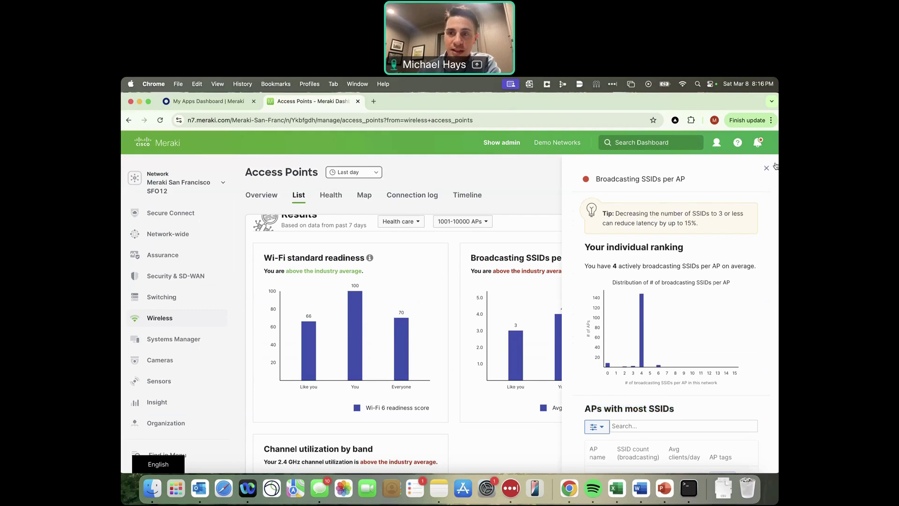
# Step: Open the Channel utilization by band details in place of the SSID details, examine the tip, 2.4 GHz clients and recommendations, and close them
pyautogui.press('Escape')
pyautogui.scroll(-1, 626, 262)
pyautogui.scroll(-3, 626, 262)
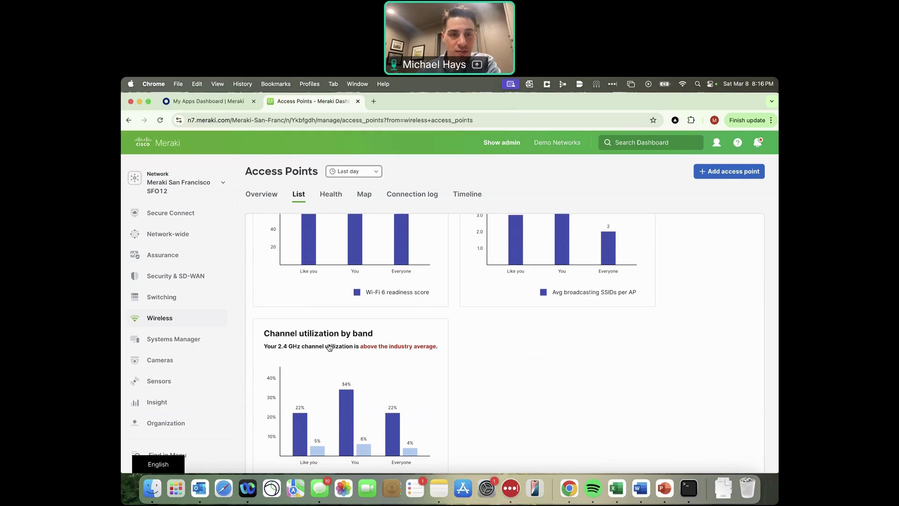
pyautogui.click(387, 346)
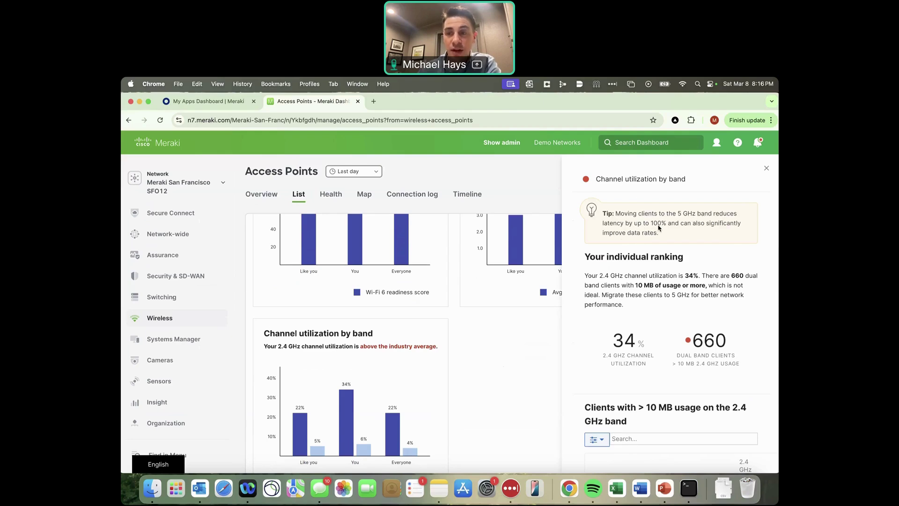
pyautogui.scroll(-10, 658, 228)
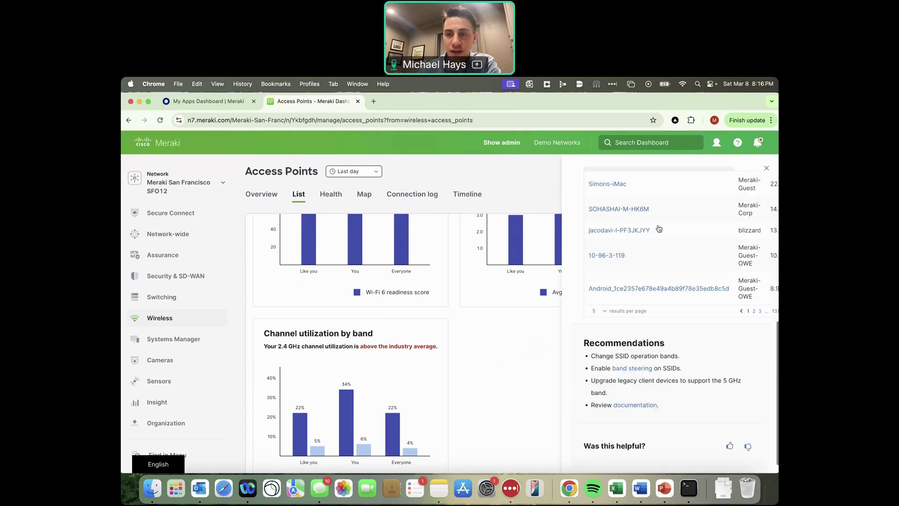
pyautogui.moveTo(586, 343); pyautogui.dragTo(667, 352)
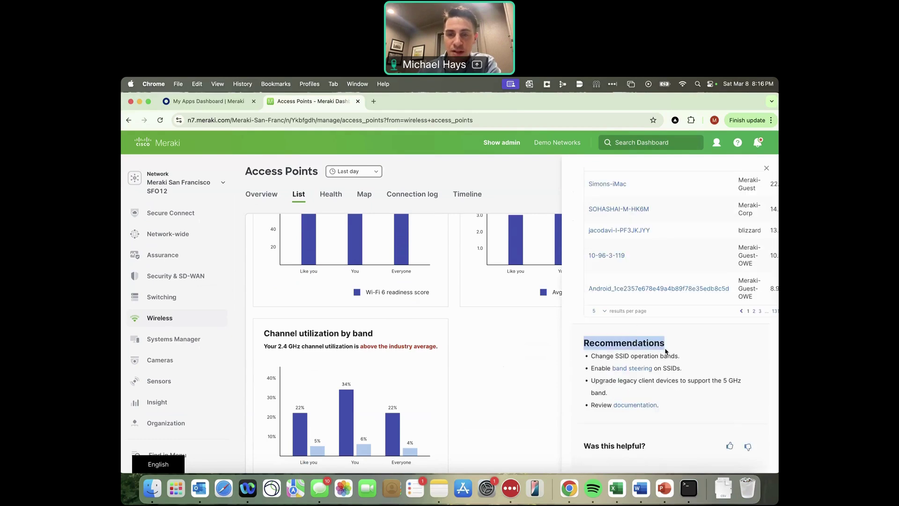
pyautogui.moveTo(591, 369); pyautogui.dragTo(671, 367)
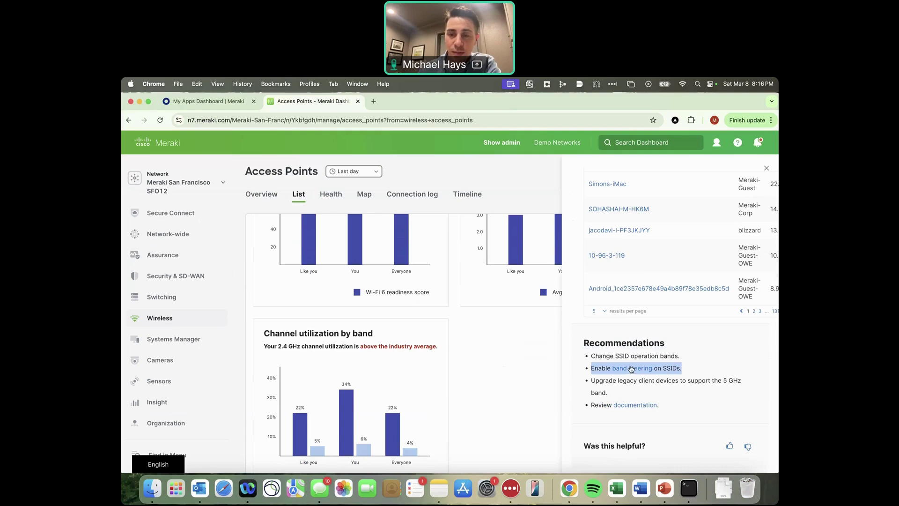
pyautogui.scroll(3, 671, 368)
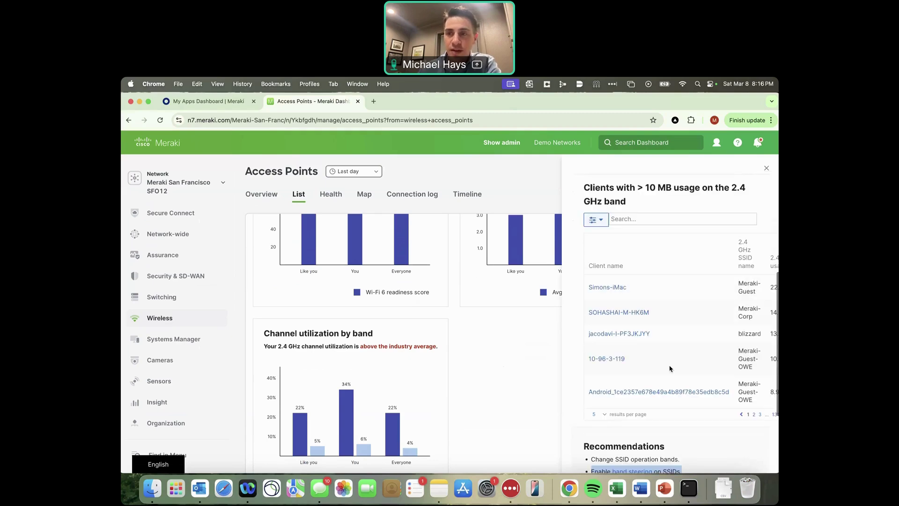
pyautogui.click(767, 167)
pyautogui.scroll(3, 645, 276)
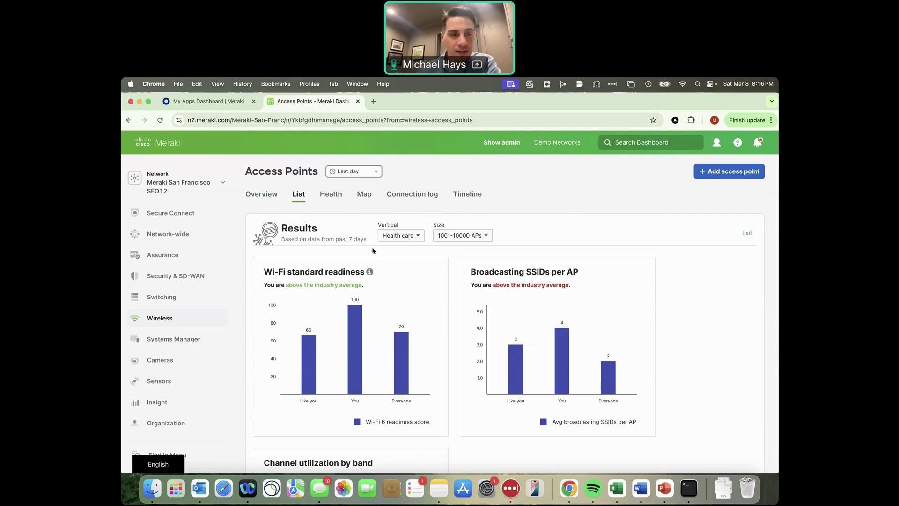
# Step: Open the network-wide alert settings and review the Wireless section's alert conditions and recipients
pyautogui.moveTo(200, 322)
pyautogui.moveTo(193, 238)
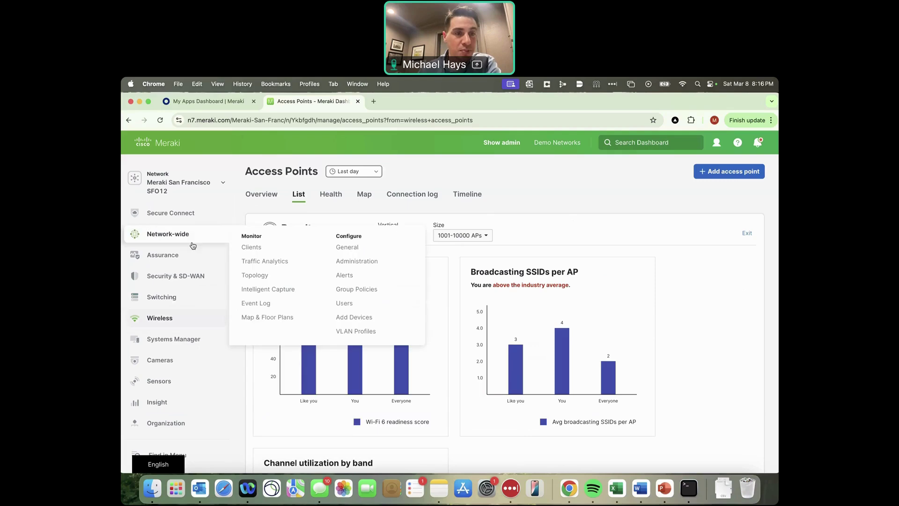
pyautogui.click(349, 277)
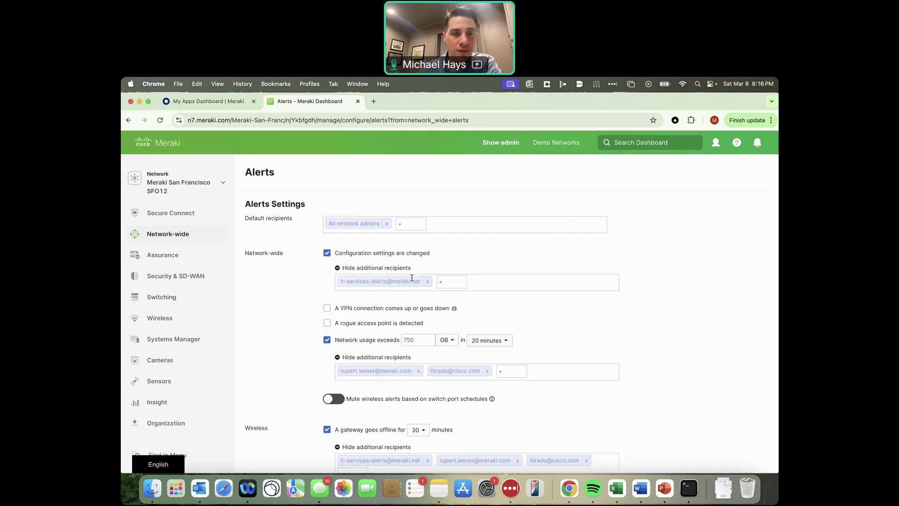
pyautogui.scroll(-5, 412, 278)
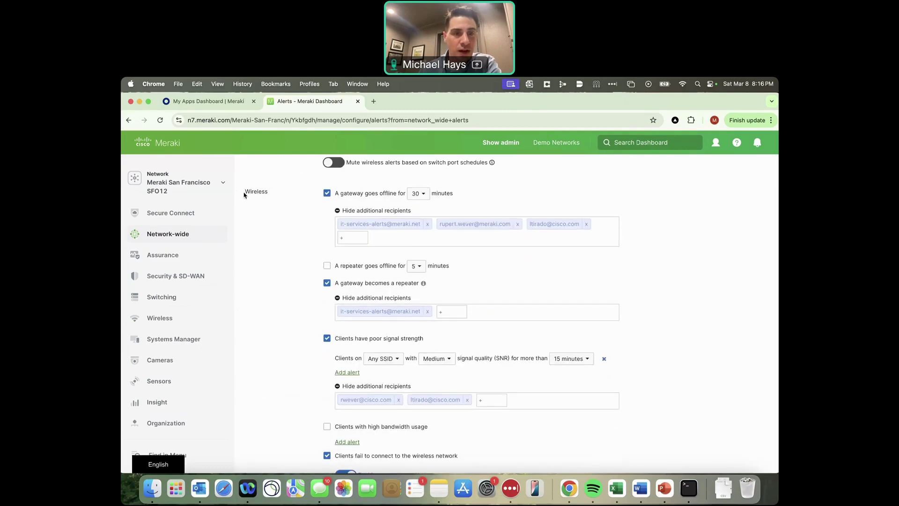
pyautogui.moveTo(245, 195); pyautogui.dragTo(271, 193)
pyautogui.moveTo(191, 237)
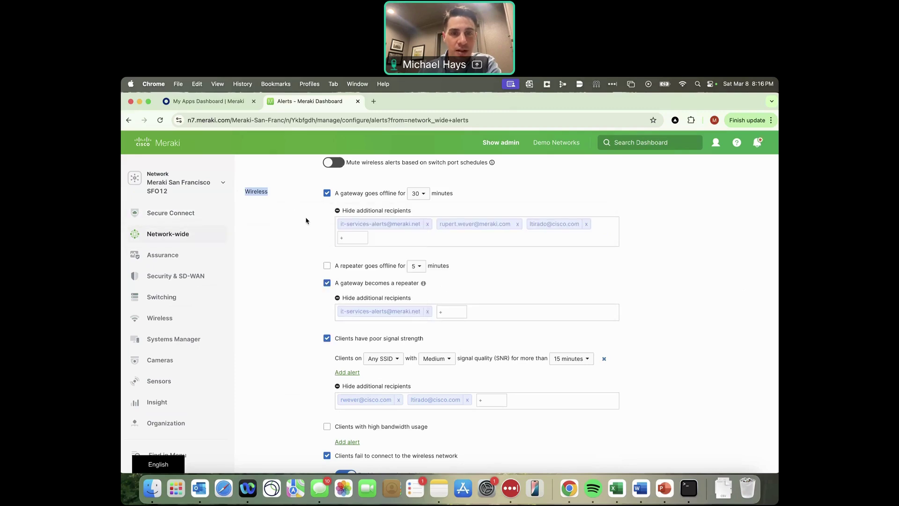
pyautogui.scroll(1, 305, 220)
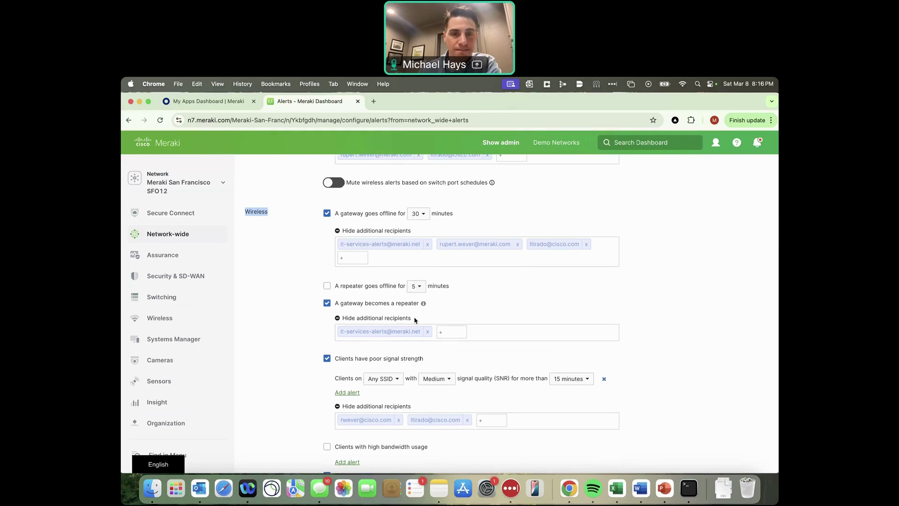
pyautogui.scroll(1, 414, 320)
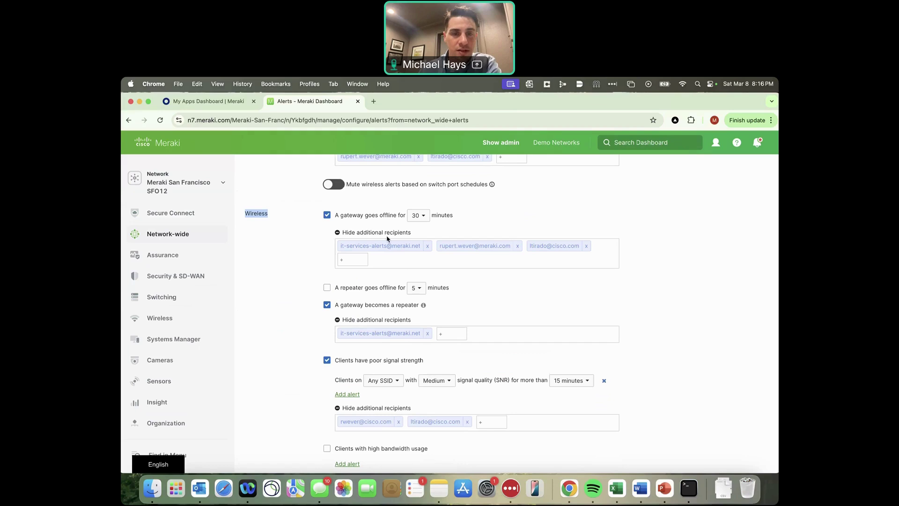
# Step: Select the shortest offline duration for the wireless gateway alert
pyautogui.doubleClick(346, 217)
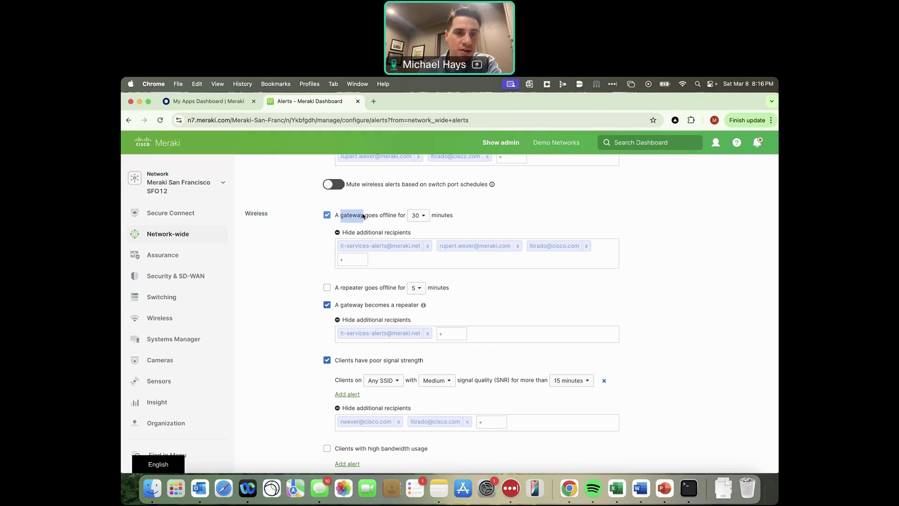
pyautogui.click(416, 216)
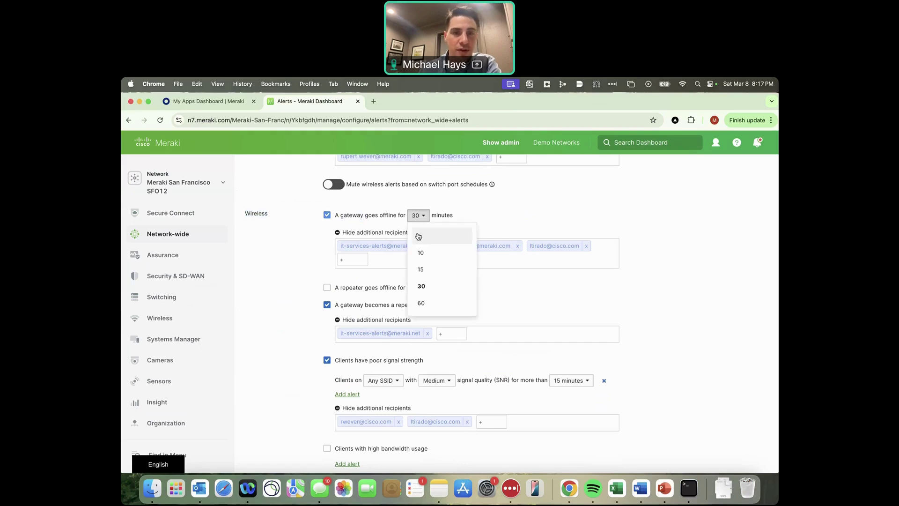
pyautogui.click(417, 235)
pyautogui.scroll(-5, 363, 219)
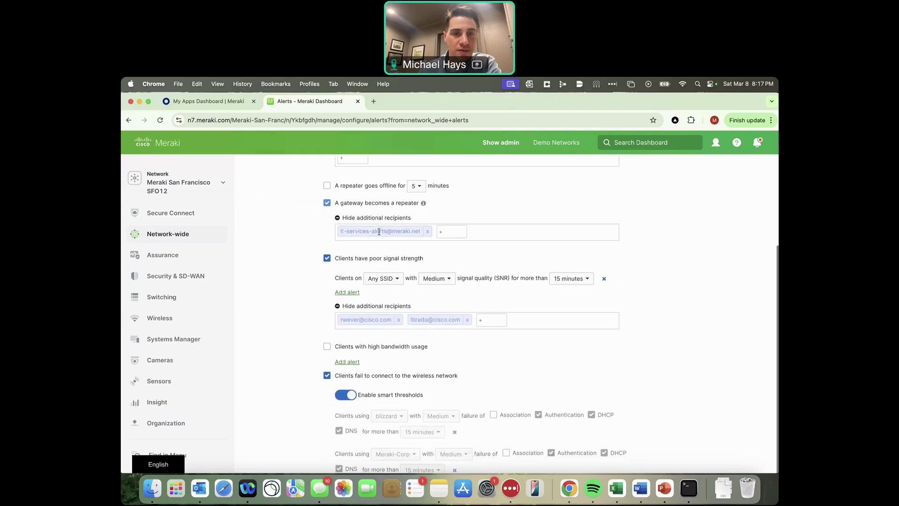
# Step: Check the SSID choices of the poor signal strength alert and keep Any SSID
pyautogui.moveTo(343, 241); pyautogui.dragTo(405, 241)
pyautogui.click(382, 261)
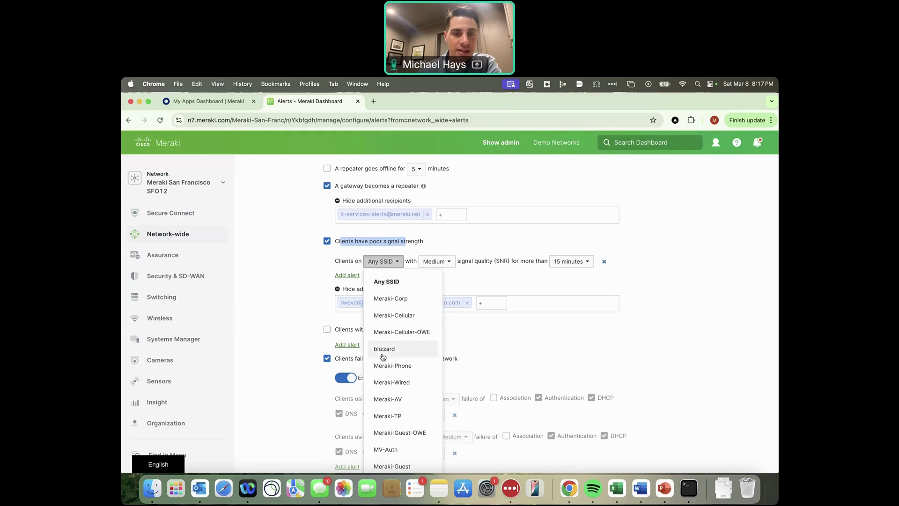
pyautogui.click(386, 280)
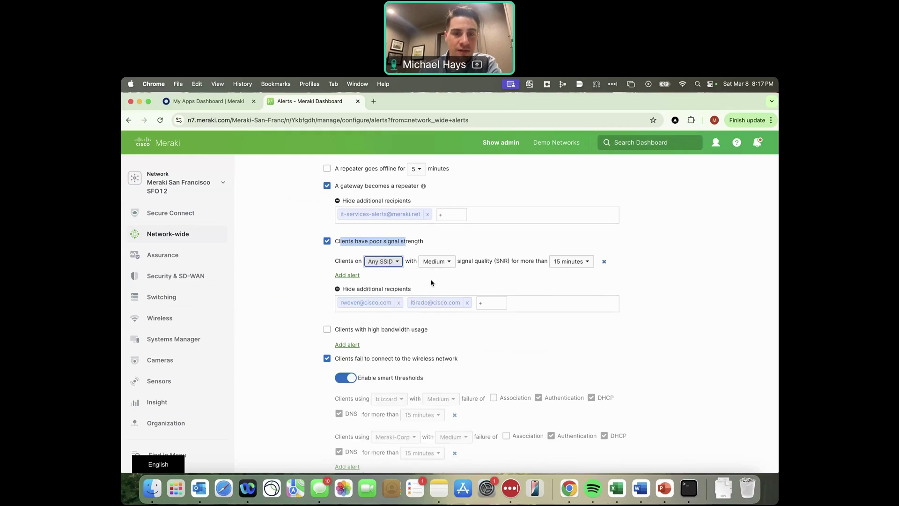
# Step: Review the client connection failure alert, the WAN appliance alerts and the Meraki and Catalyst switch alerts
pyautogui.scroll(-1, 431, 281)
pyautogui.scroll(-1, 431, 282)
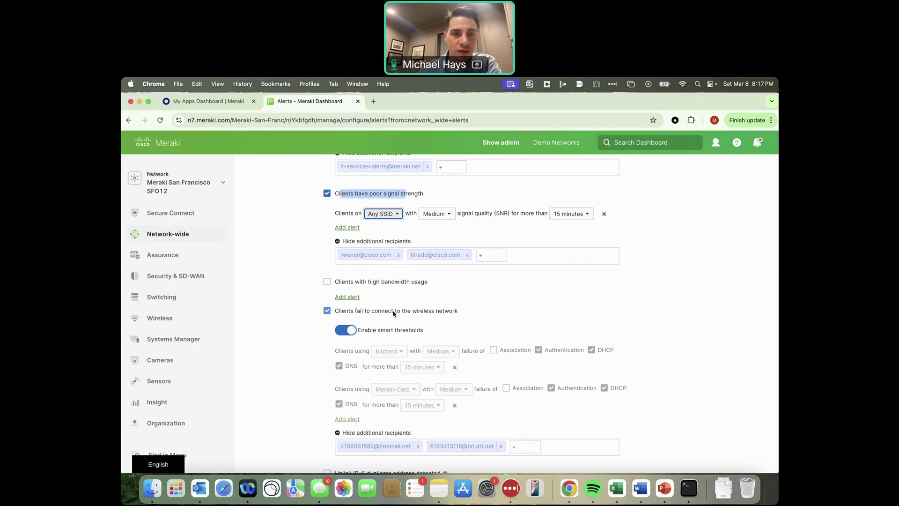
pyautogui.scroll(-10, 394, 314)
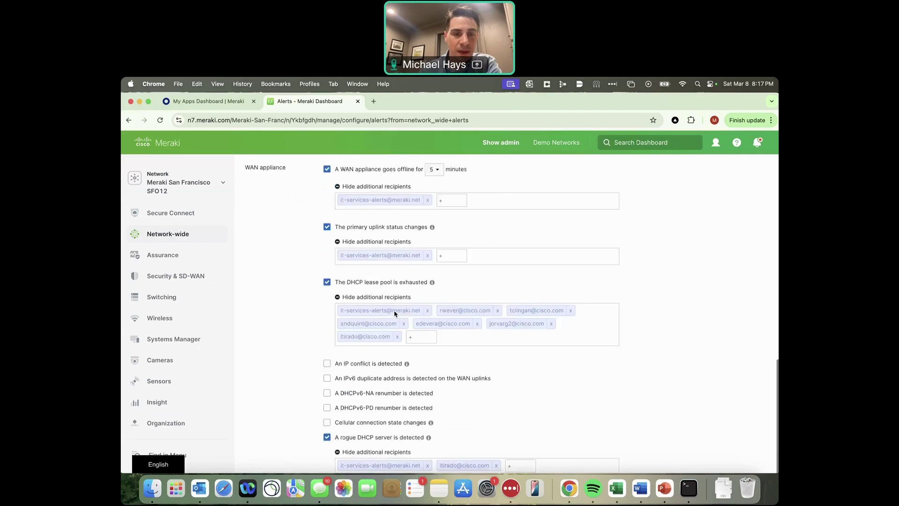
pyautogui.scroll(-10, 395, 313)
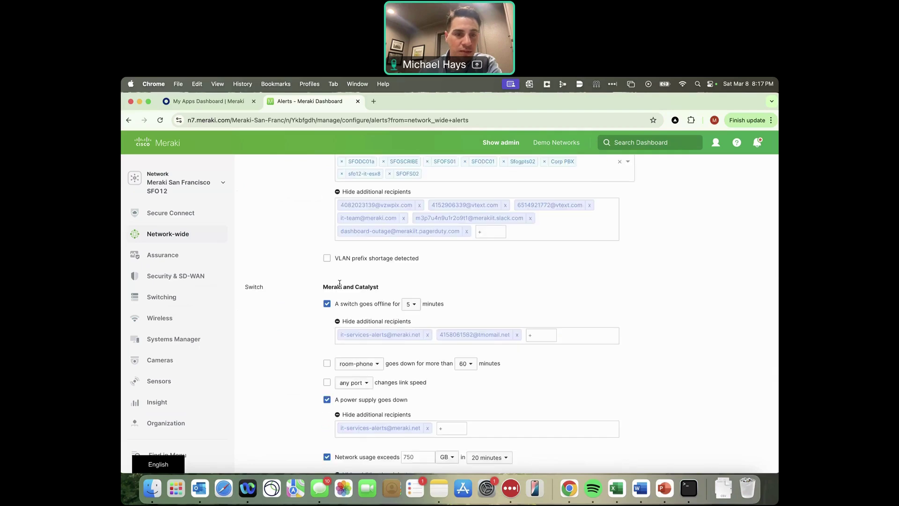
pyautogui.scroll(-2, 340, 283)
pyautogui.moveTo(328, 251); pyautogui.dragTo(379, 264)
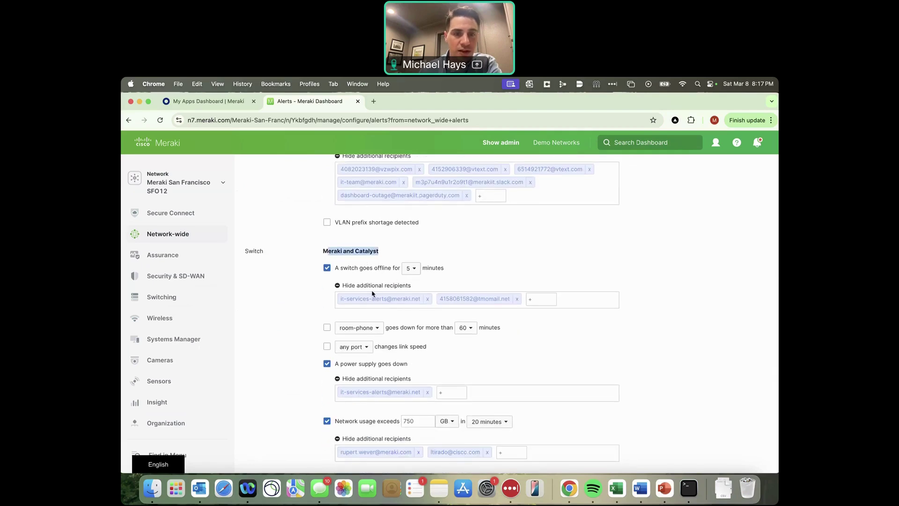
pyautogui.scroll(-2, 377, 272)
pyautogui.scroll(-1, 375, 290)
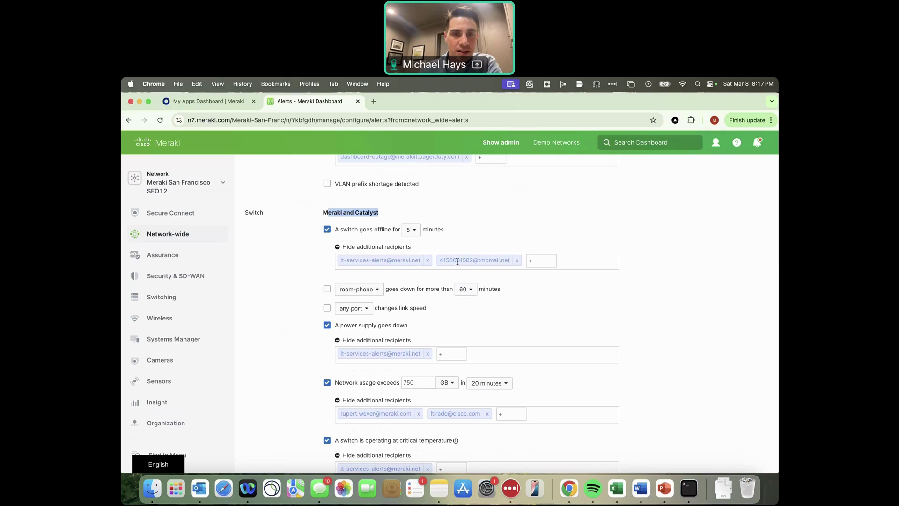
# Step: Open the organization's API & Webhooks page and review the webhook templates, including ServiceNow
pyautogui.moveTo(196, 424)
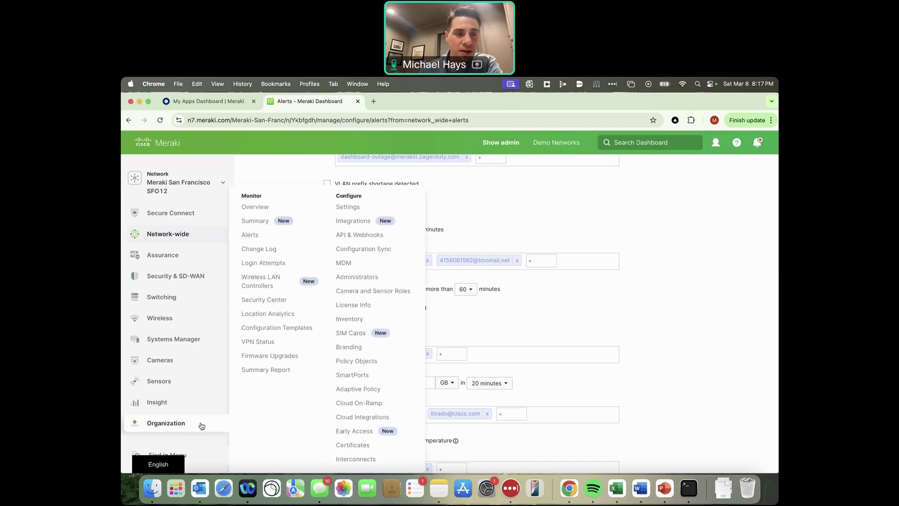
pyautogui.click(359, 234)
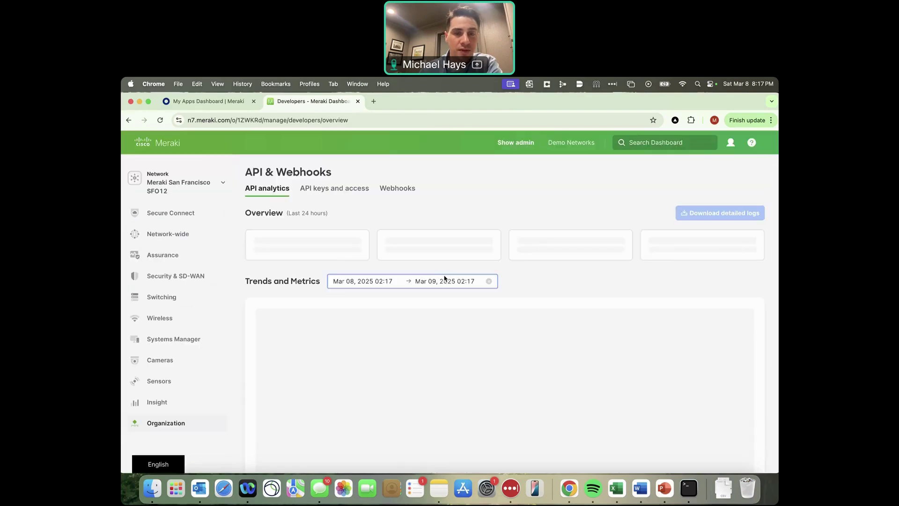
pyautogui.click(380, 190)
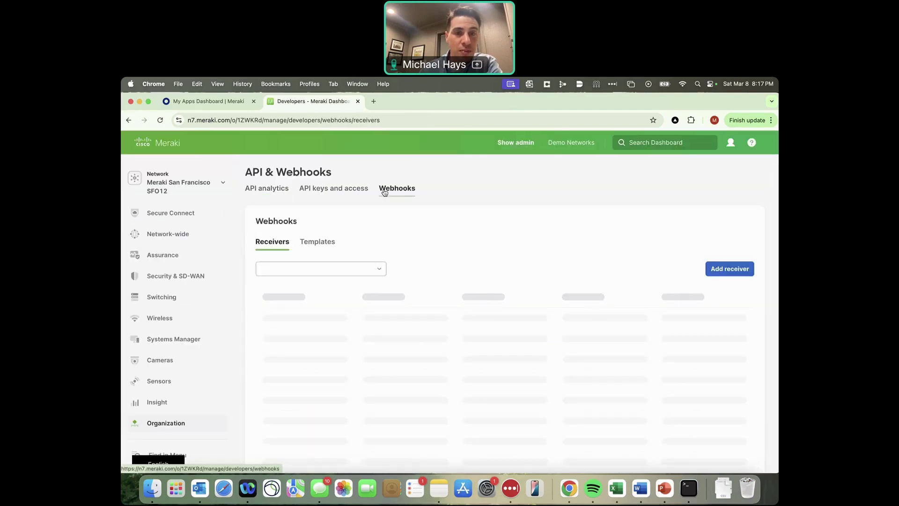
pyautogui.click(317, 243)
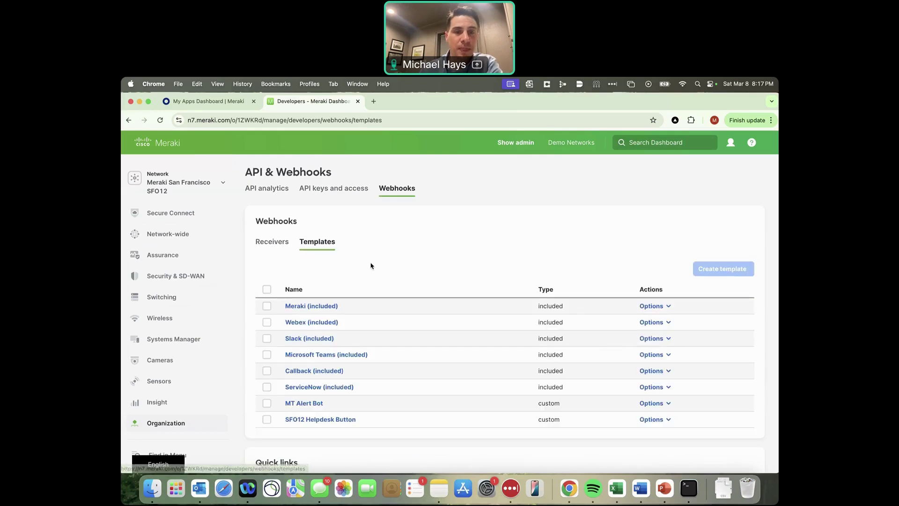
pyautogui.scroll(-1, 375, 248)
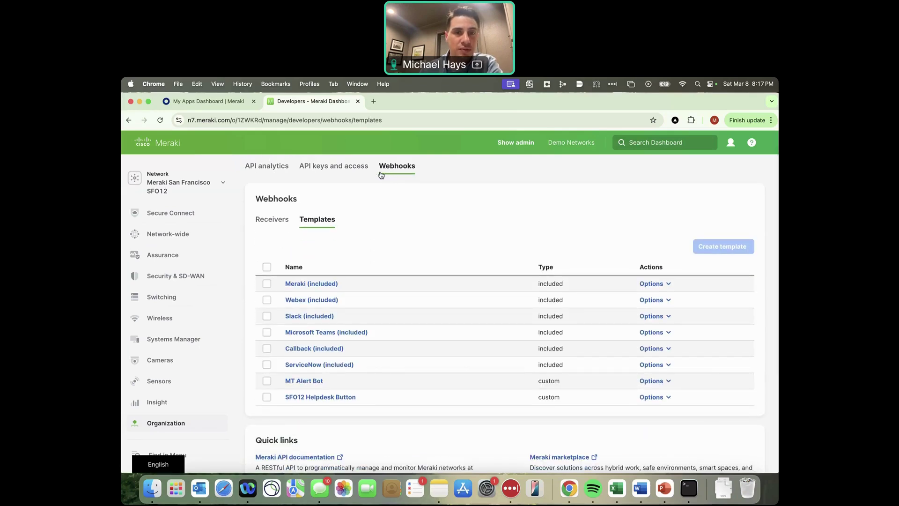
pyautogui.scroll(-1, 369, 241)
pyautogui.scroll(-1, 369, 242)
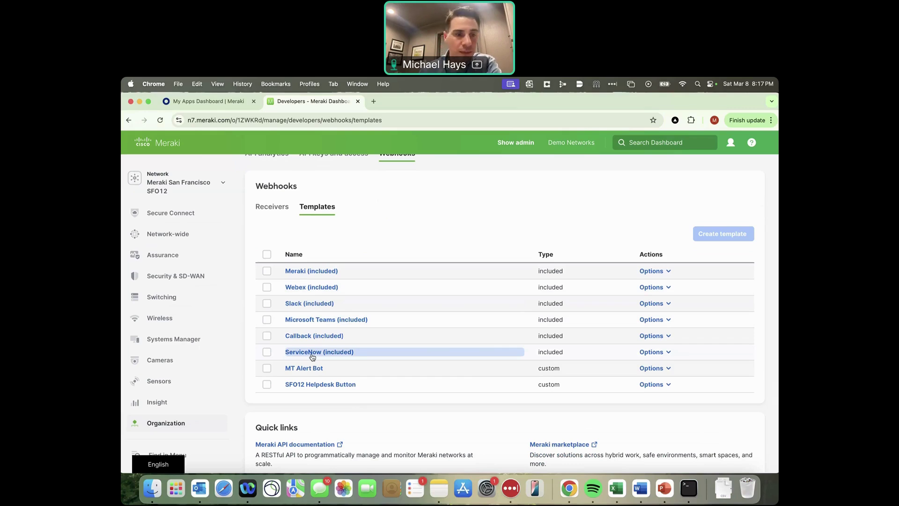
pyautogui.moveTo(227, 338)
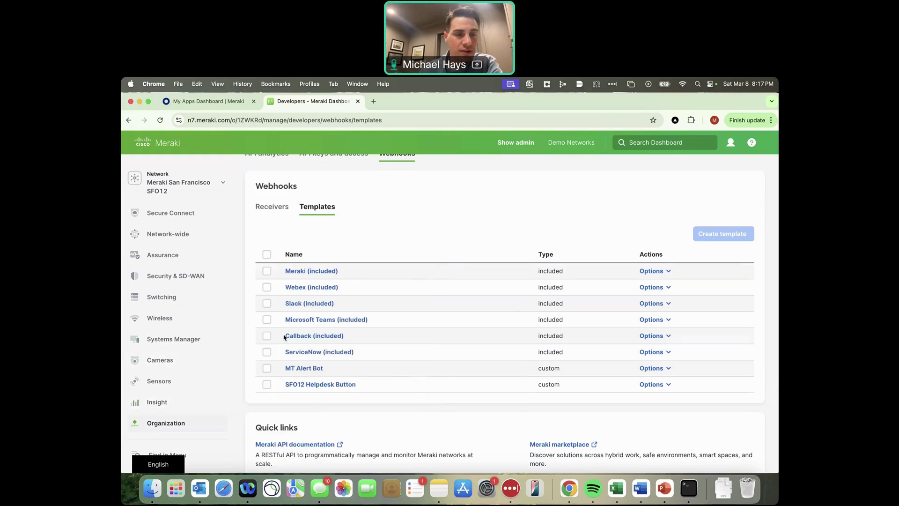
# Step: Look through the Organization's monitoring and configuration pages
pyautogui.scroll(2, 335, 319)
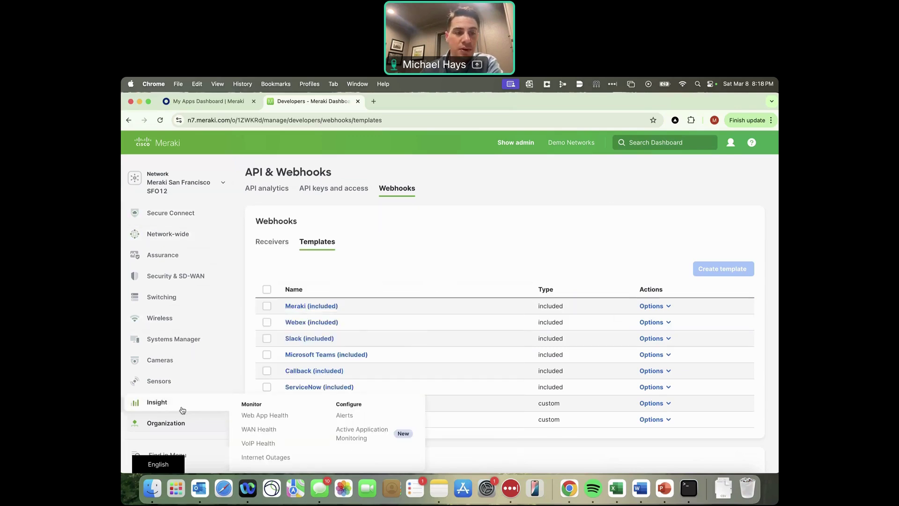
pyautogui.moveTo(183, 428)
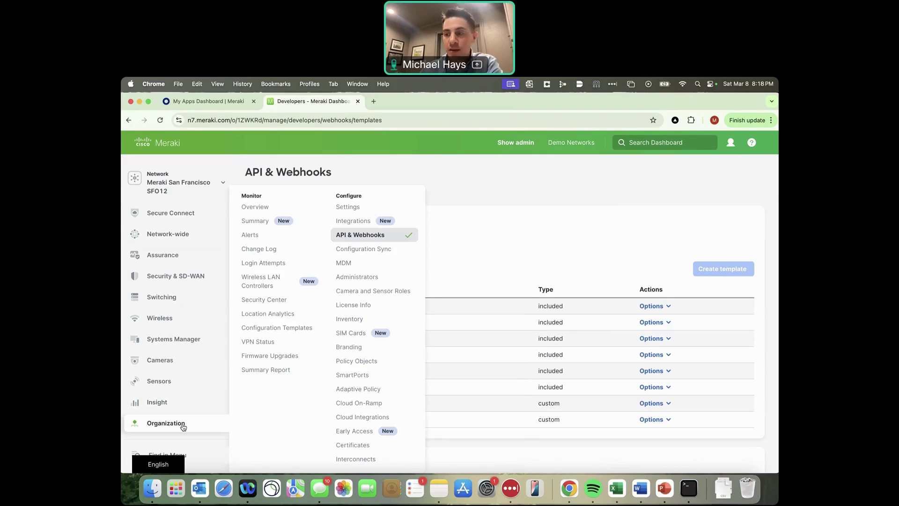